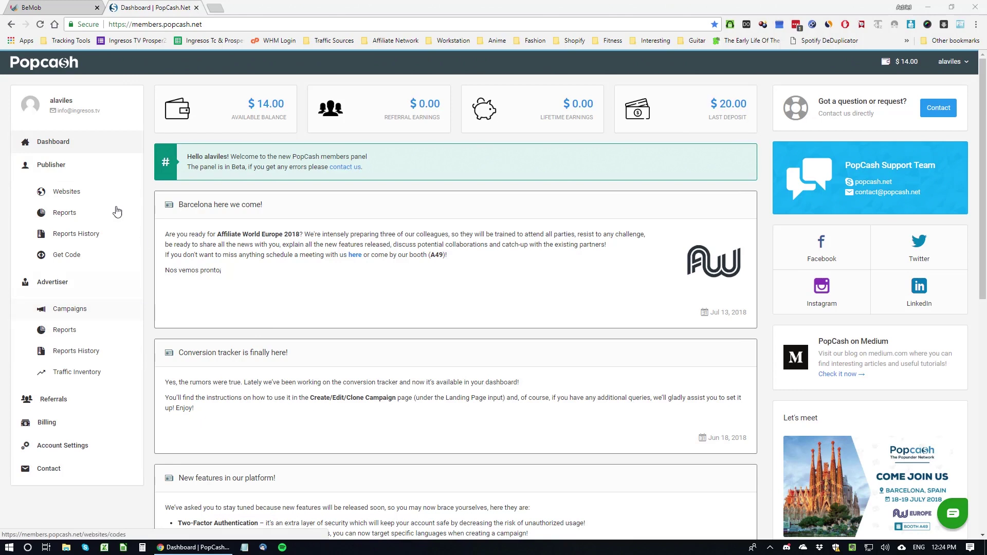
Start a new advertiser campaign in PopCash and look over its creation form.
click(117, 312)
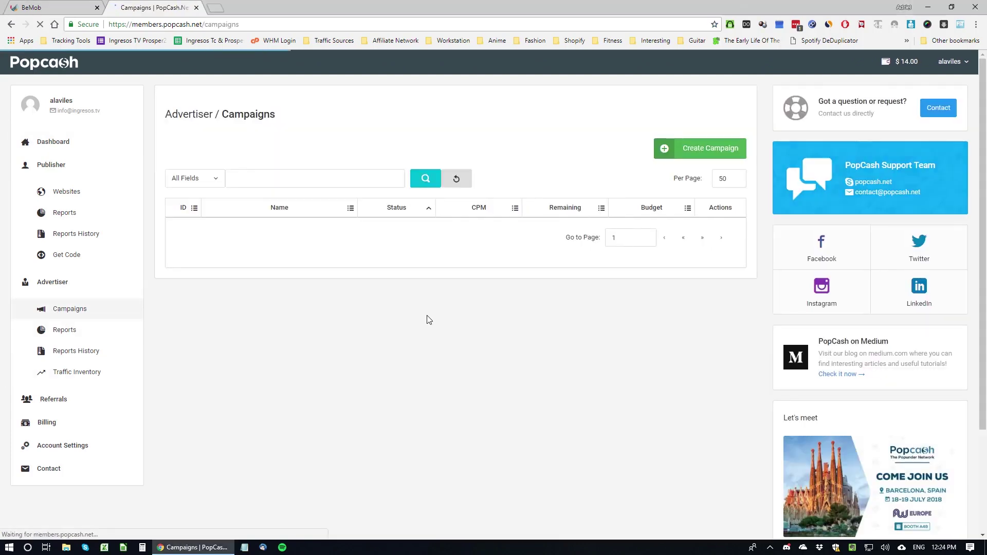
click(680, 149)
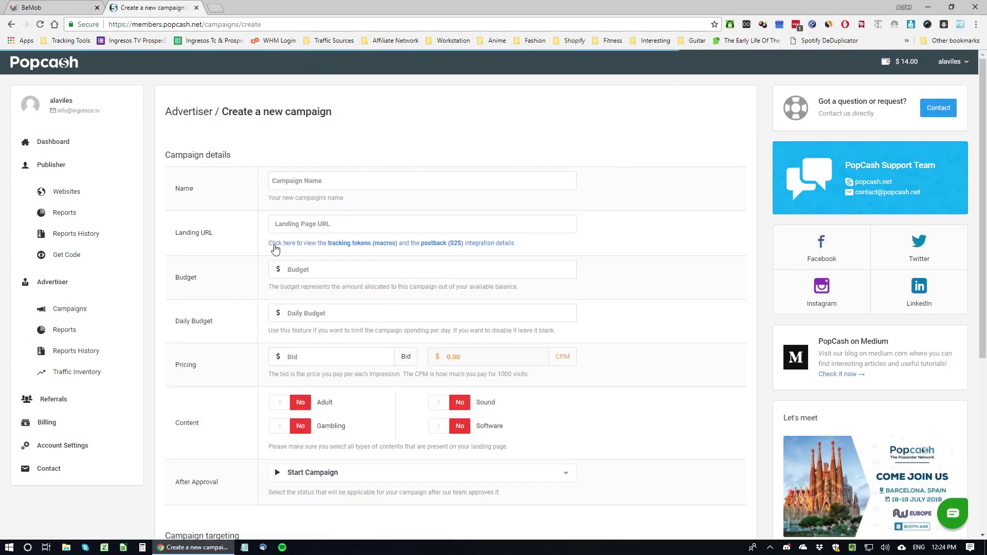
scroll(468, 374, down, 5)
scroll(354, 257, up, 6)
Switch to BeMob, open its campaign list in a duplicate browser tab, and sort the campaigns by conversions.
click(67, 8)
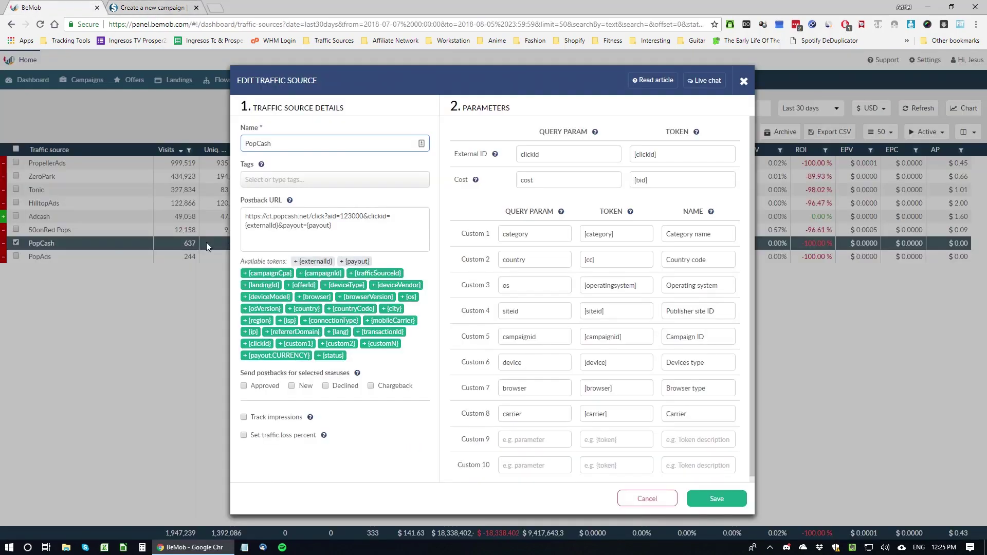
click(92, 115)
right_click(38, 6)
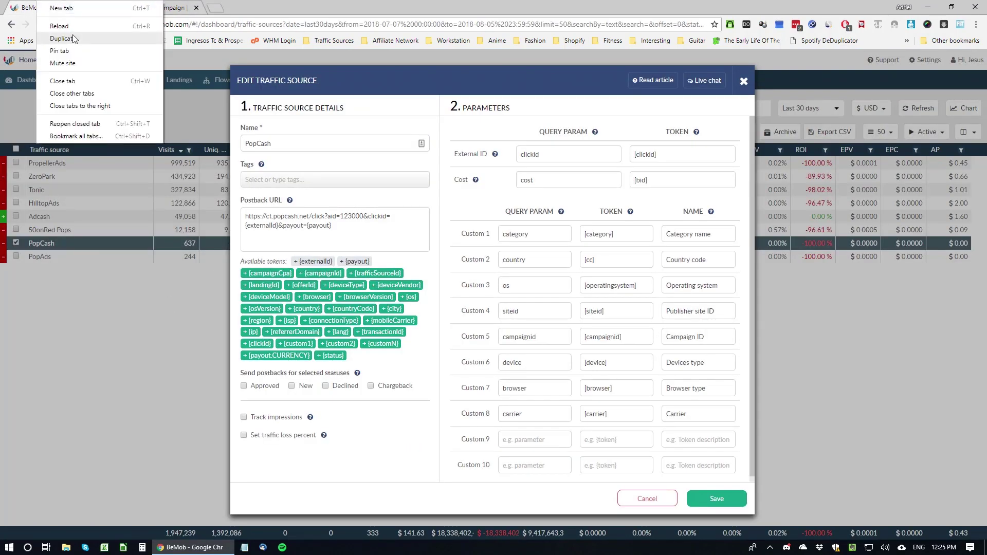
click(59, 38)
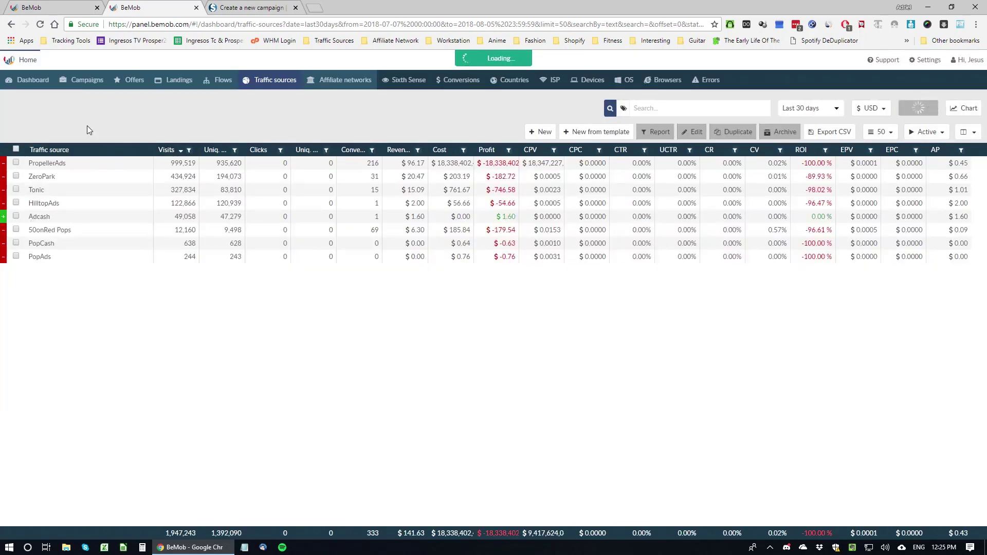
click(85, 80)
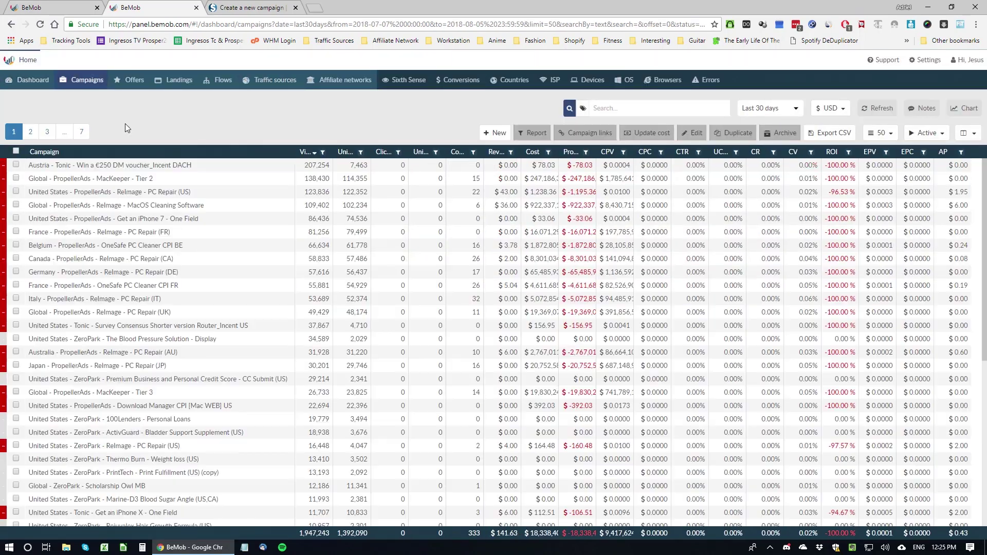
click(456, 151)
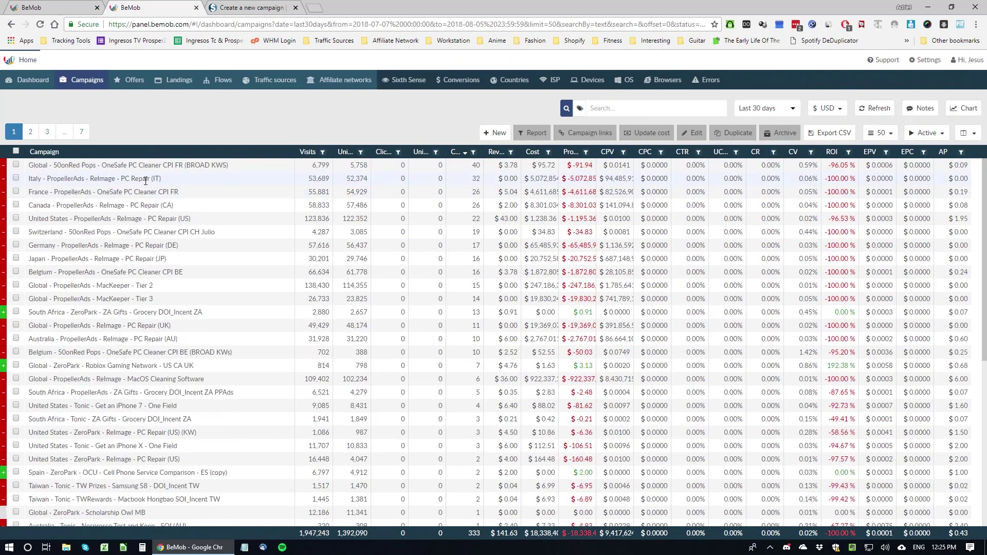
Select the offer name in the Italy PropellerAds ReImage - PC Repair (IT) campaign and check it against the existing PopCash campaigns.
right_click(185, 180)
click(162, 180)
drag(162, 180, 88, 180)
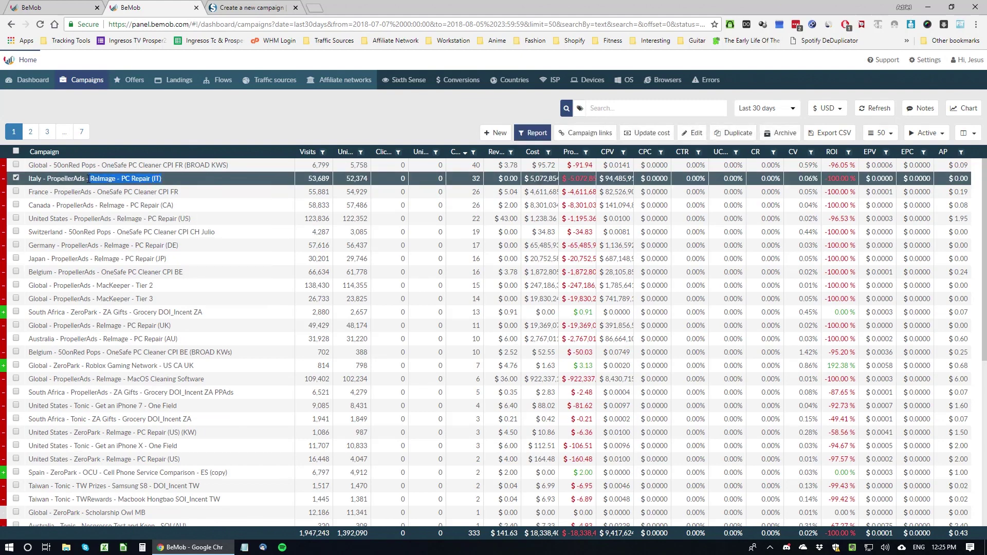
click(232, 7)
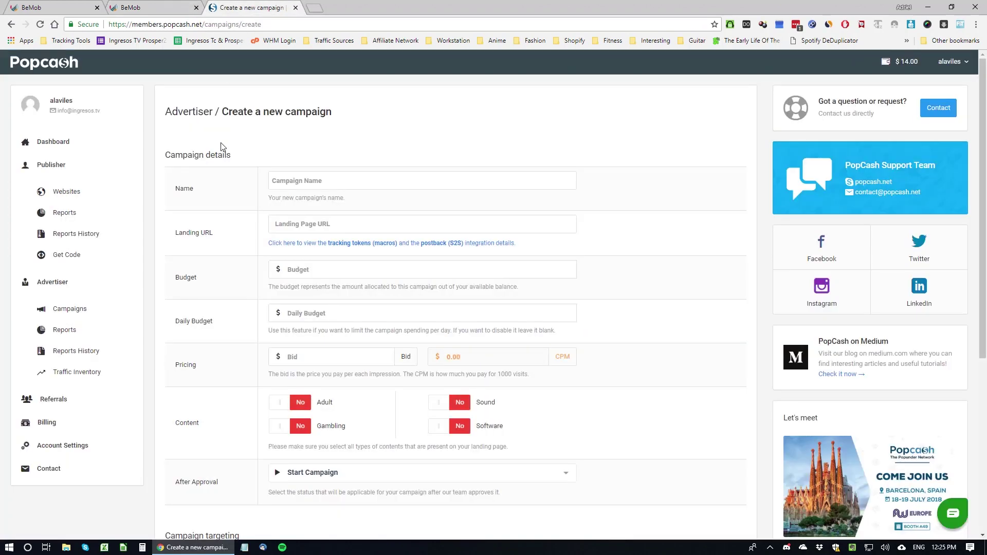
click(66, 309)
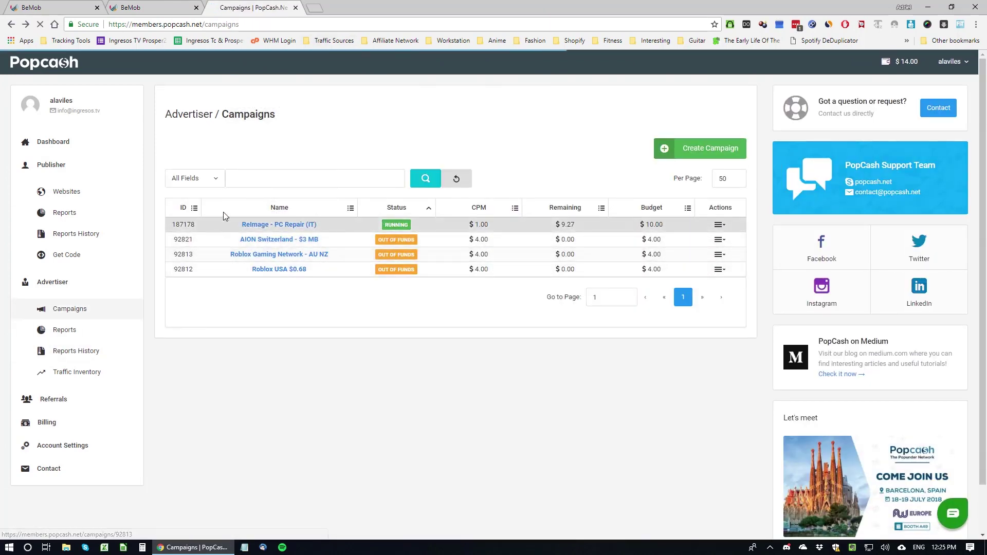
Name the new PopCash campaign "OneSafe PC Cleaner CPI FR", taking the name from BeMob's France - PropellerAds campaign.
key(ctrl+shift+Tab)
click(183, 193)
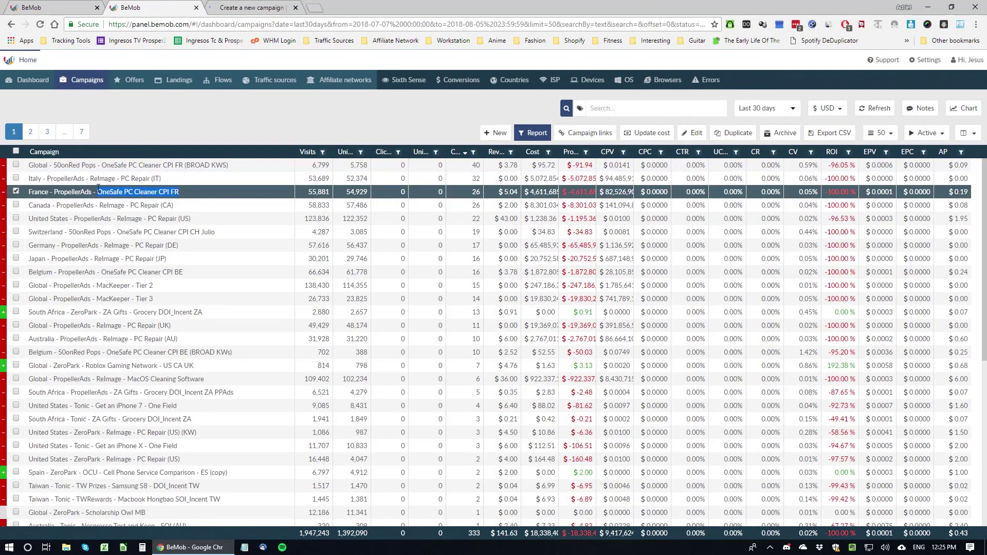
click(245, 6)
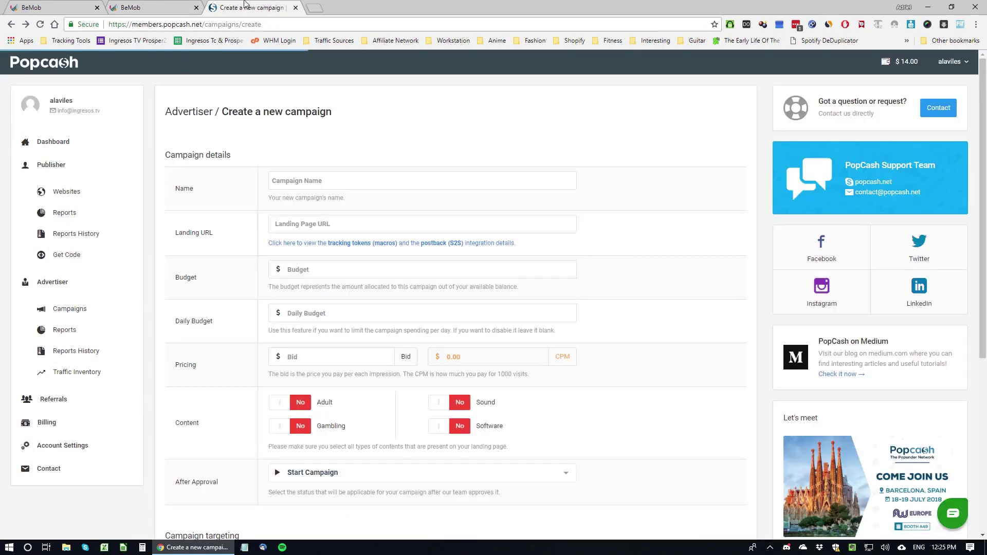
text(OneSafe PC Cleaner CPI FR)
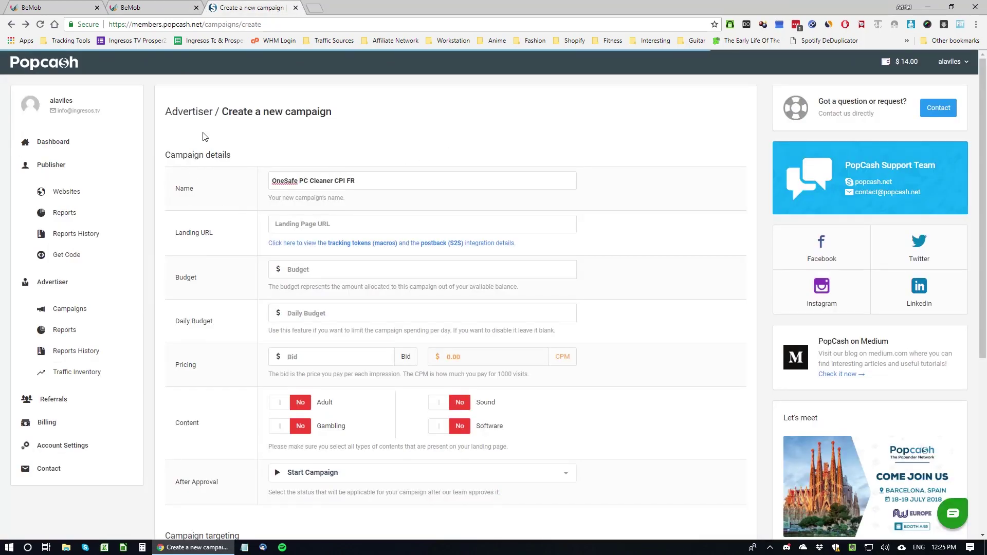
Filter the BeMob campaign list by the name "OneSafe PC Cleaner CPI FR".
click(152, 8)
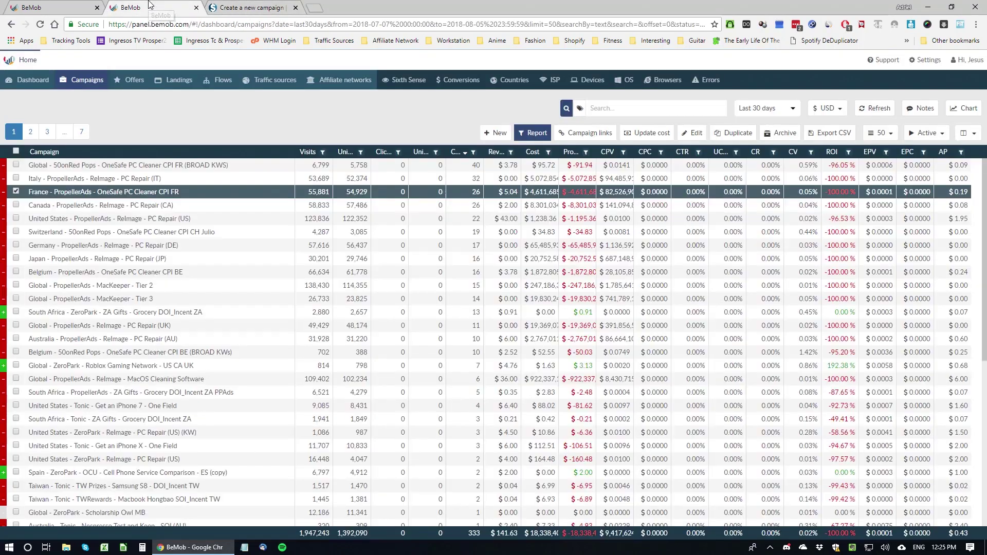
click(238, 6)
click(164, 6)
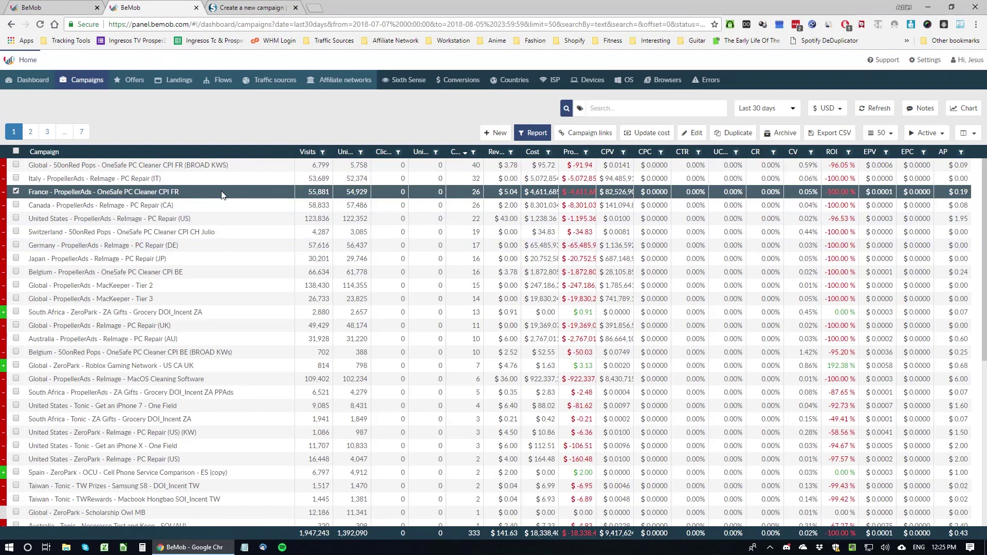
drag(190, 198, 110, 193)
key(ctrl+c)
click(648, 108)
key(ctrl+v)
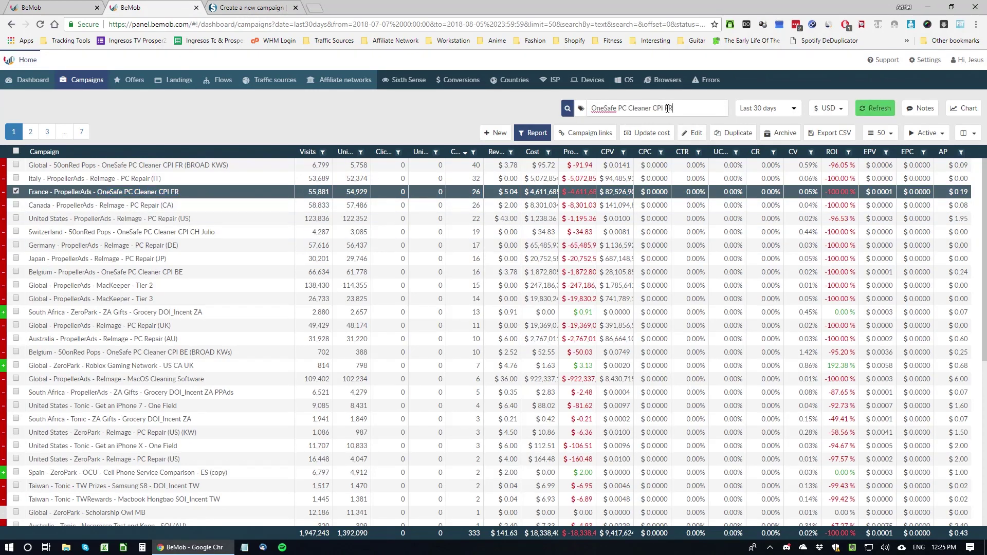
click(868, 110)
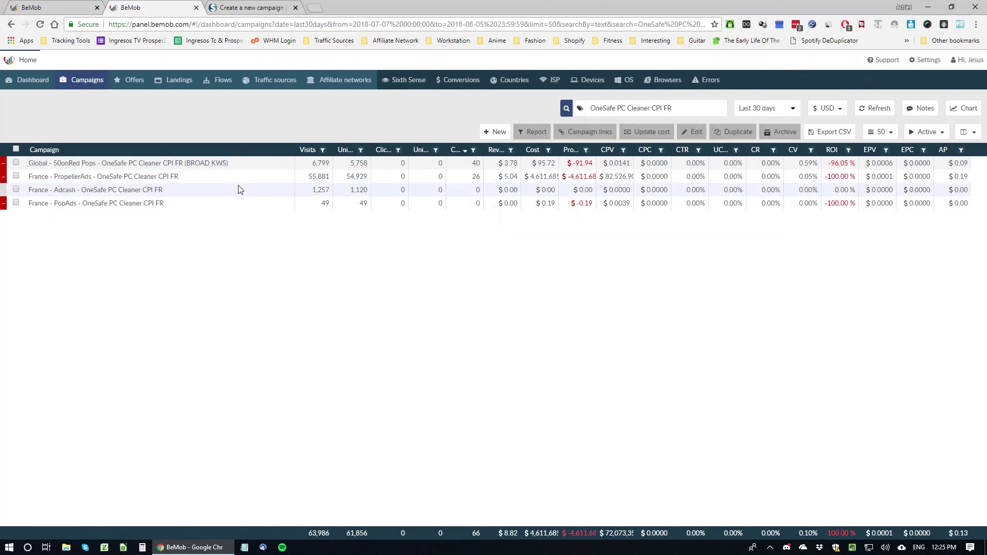
Duplicate the France - Adcash OneSafe PC Cleaner campaign in BeMob and set the copy's traffic source to PopCash.
click(244, 6)
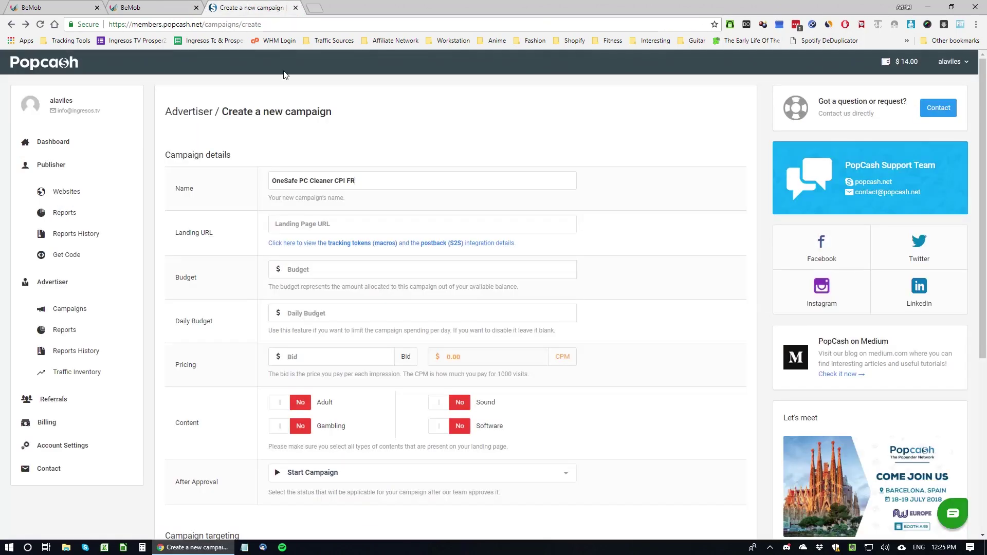
click(165, 4)
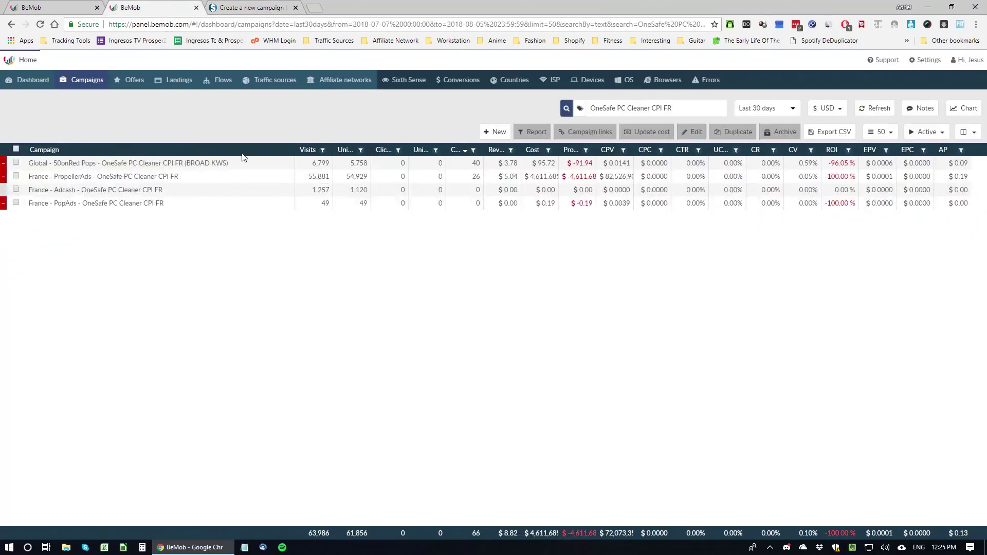
click(241, 6)
click(155, 7)
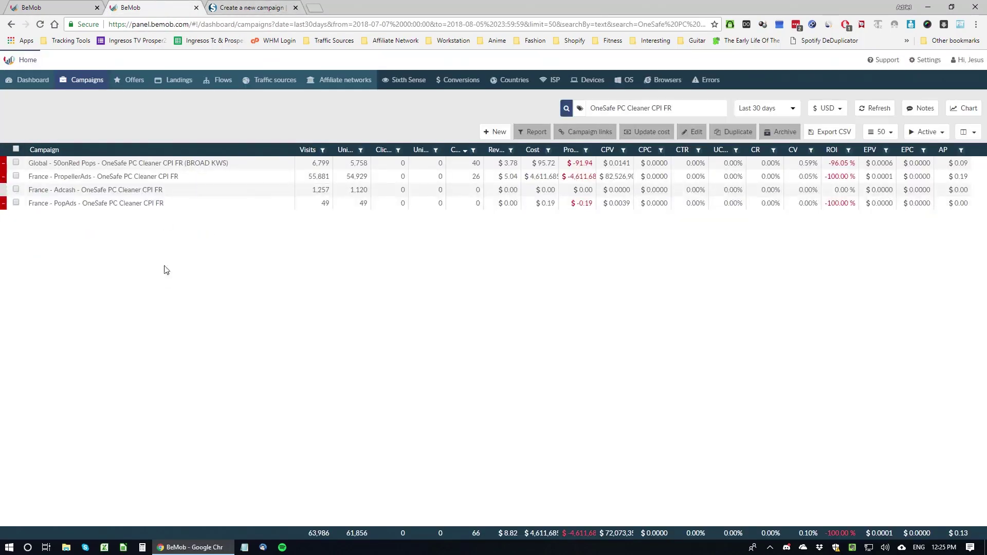
right_click(187, 193)
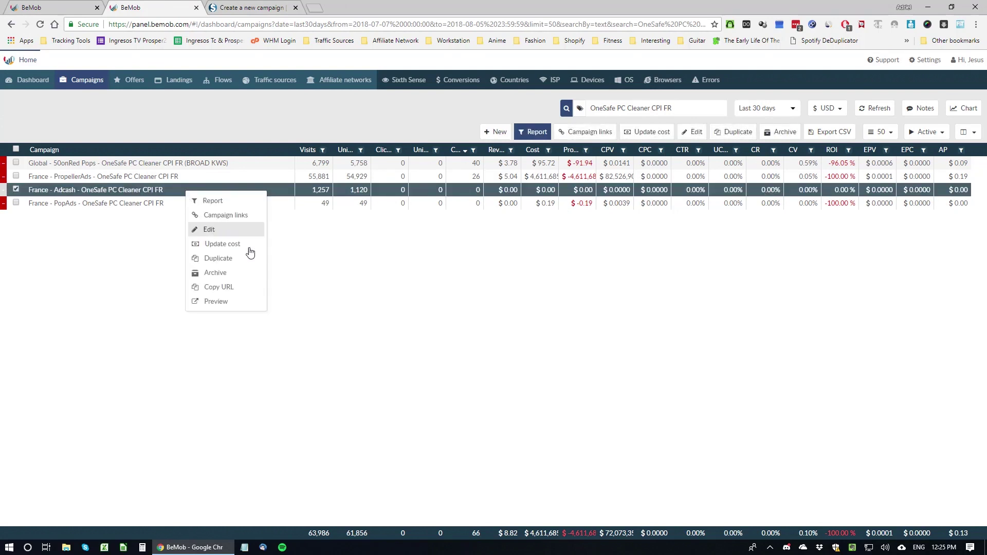
click(223, 259)
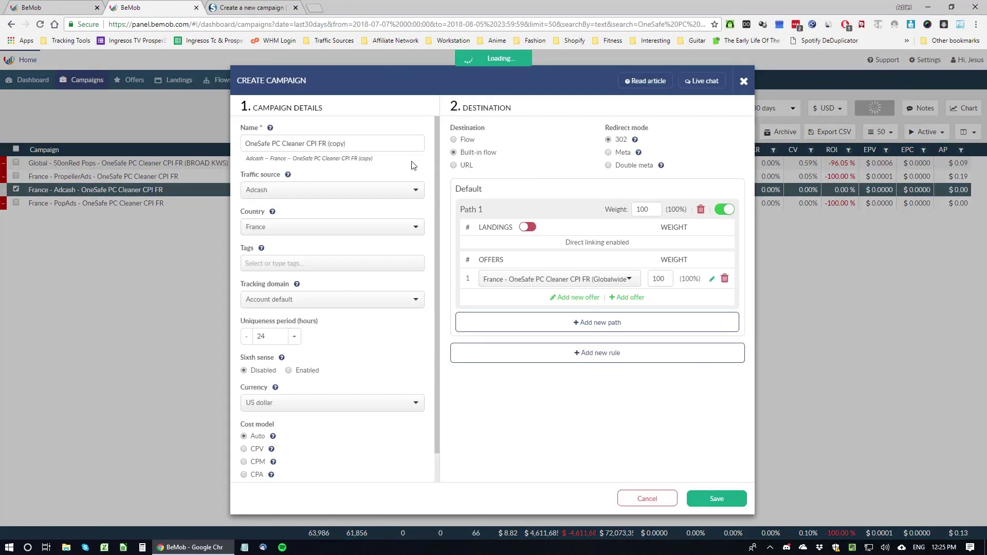
click(283, 193)
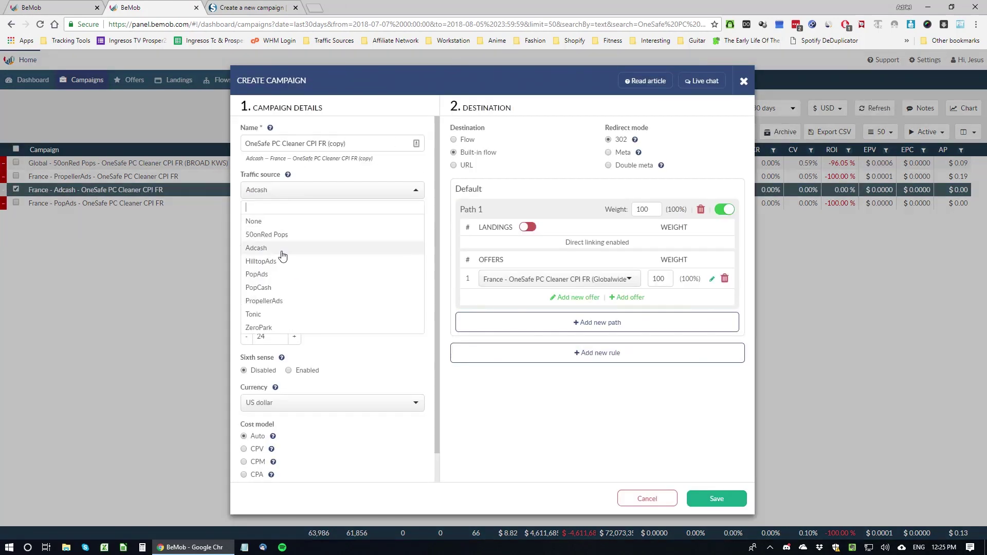
click(282, 296)
Remove "(copy)" from the duplicated campaign's name, leaving "OneSafe PC Cleaner CPI FR", and save the campaign.
click(238, 23)
click(241, 7)
click(154, 7)
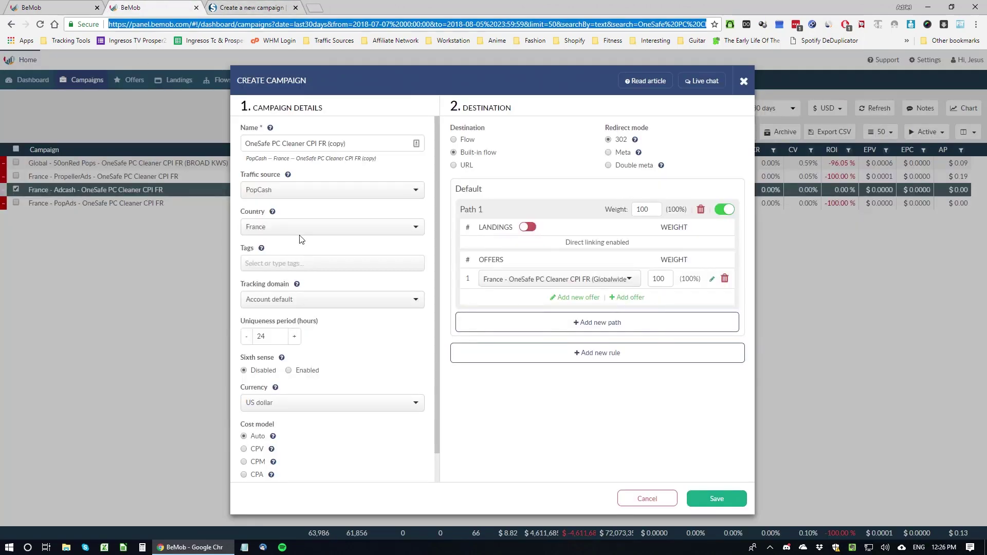
drag(332, 145, 345, 147)
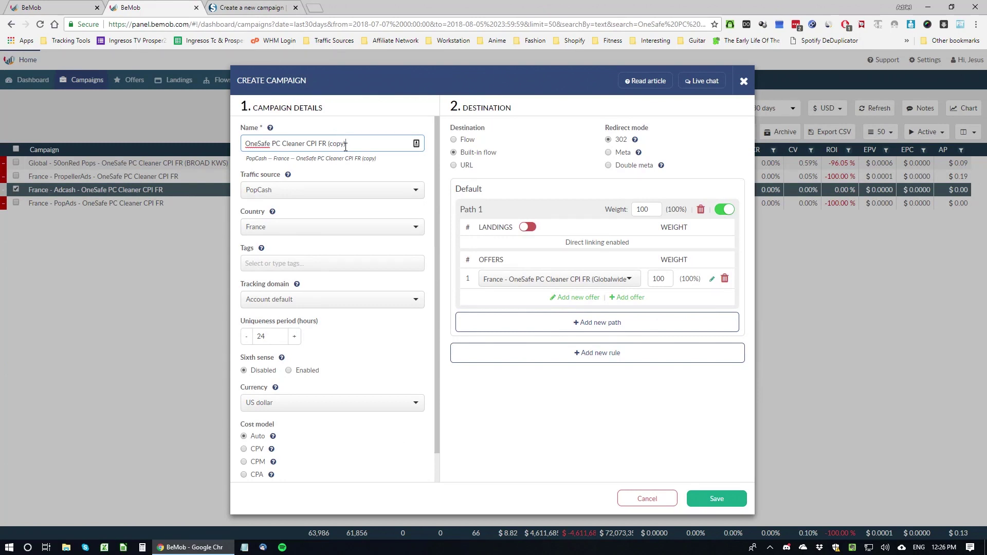
key(BackSpace)
key(BackSpace)
key(BackSpace)
key(BackSpace)
key(BackSpace)
click(717, 499)
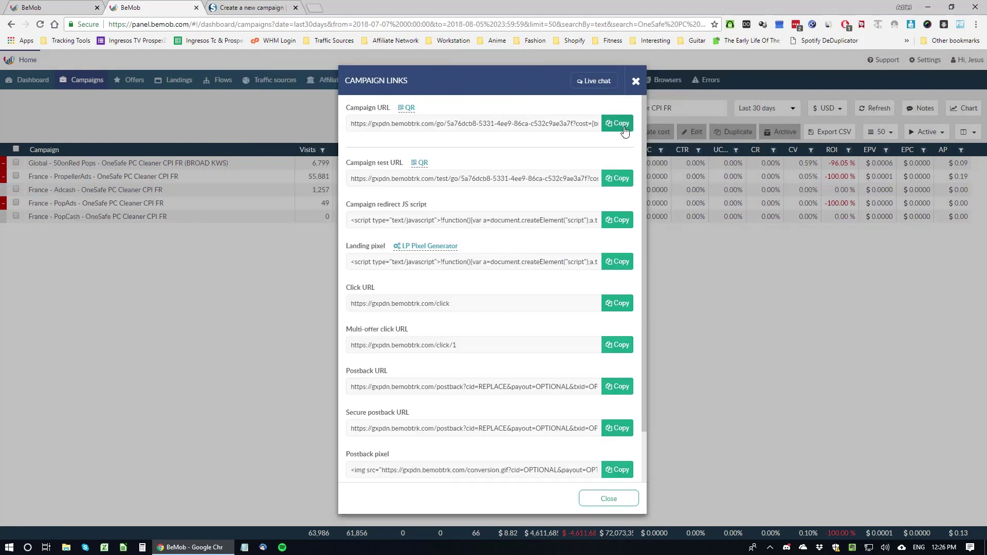
Copy the BeMob campaign URL and paste it as the landing URL of the new PopCash campaign.
click(617, 123)
click(229, 6)
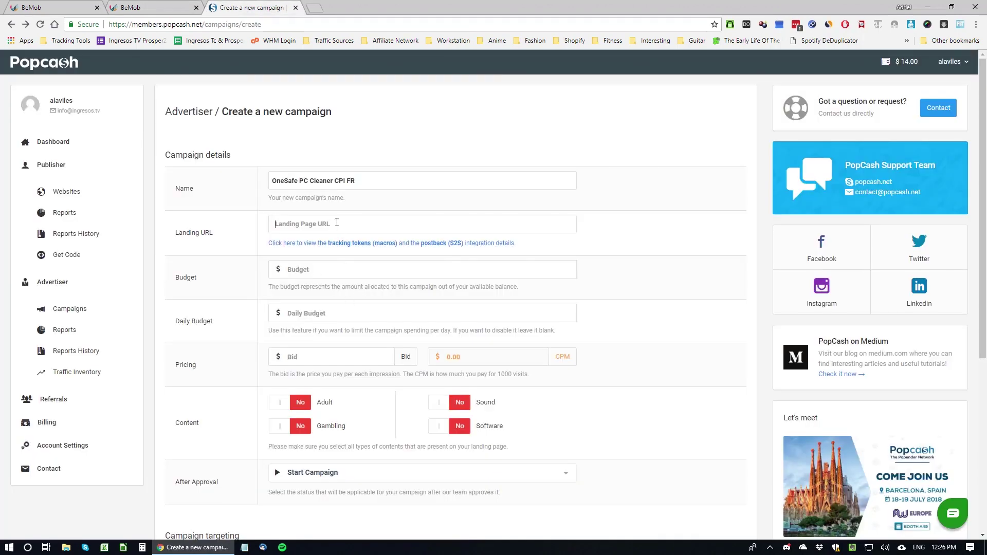
key(ctrl+v)
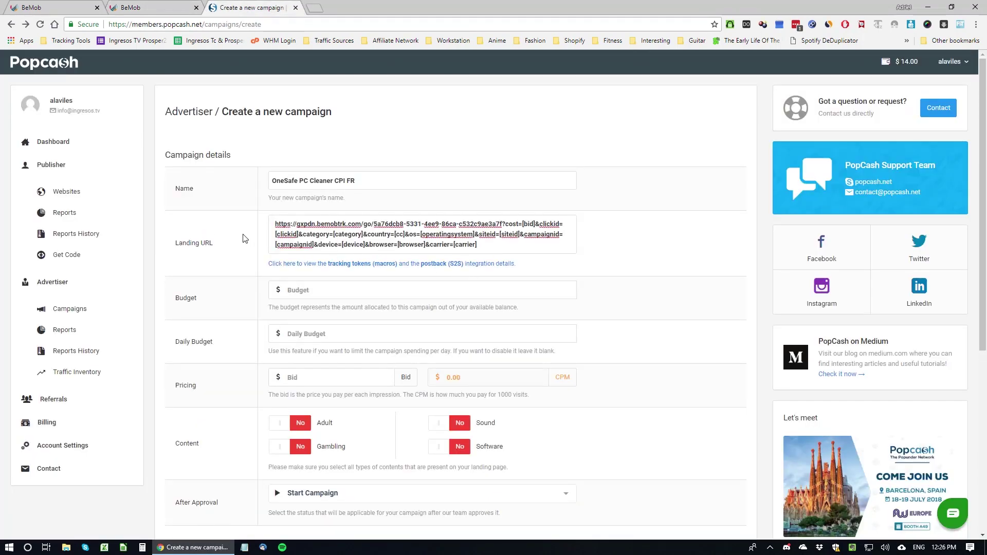
Return to the PopCash traffic source settings in BeMob and close them without saving.
click(171, 5)
click(57, 7)
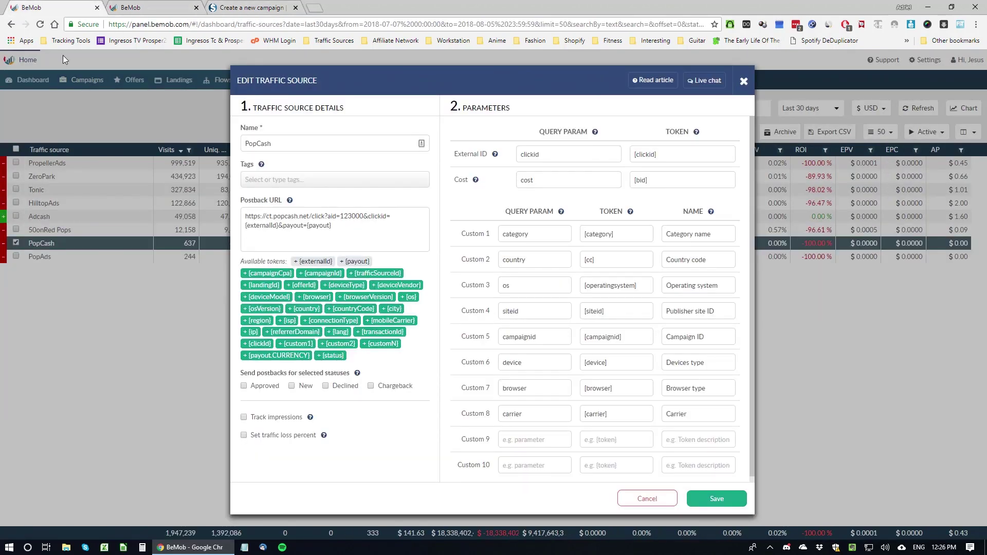
click(743, 83)
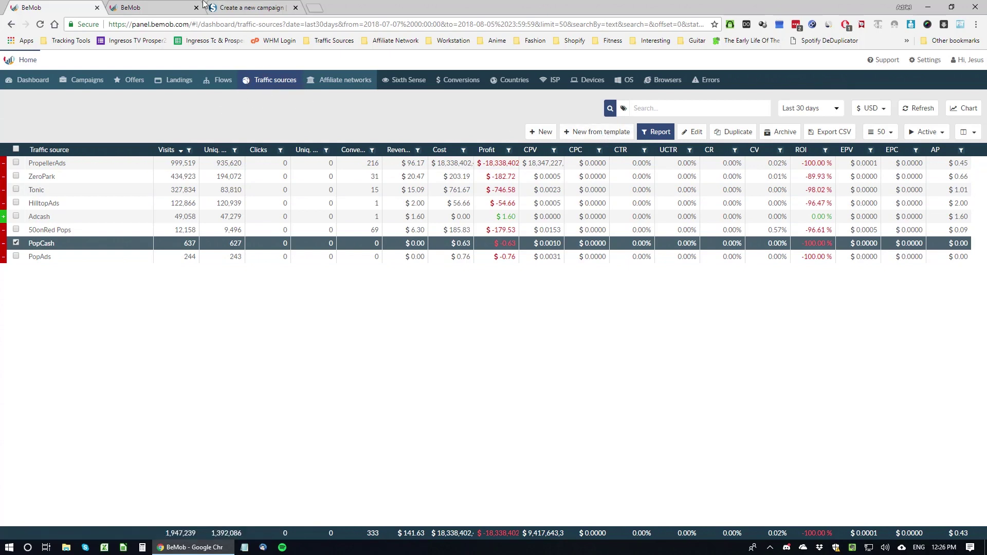
Search BeMob's traffic source templates for "pop", and leave the templates without choosing one.
click(149, 7)
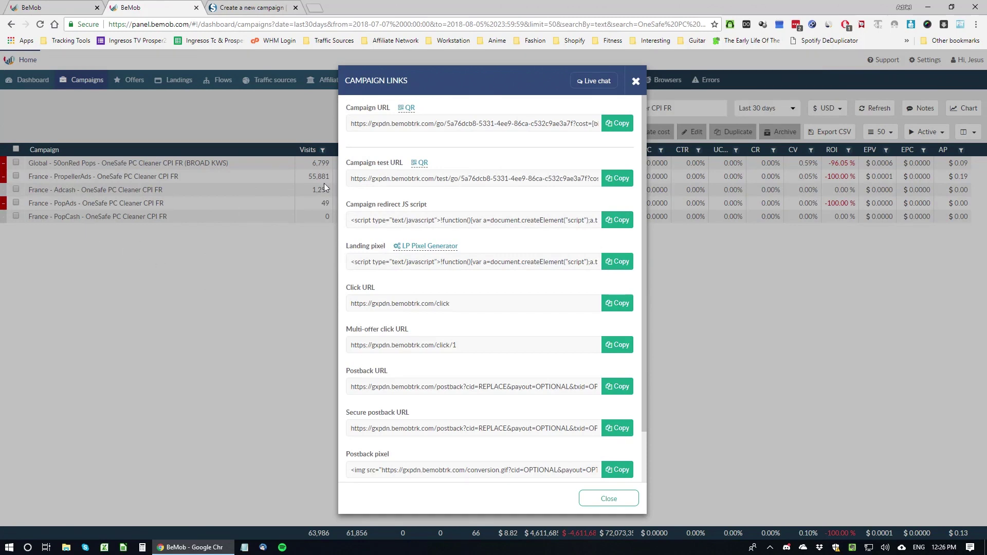
click(81, 6)
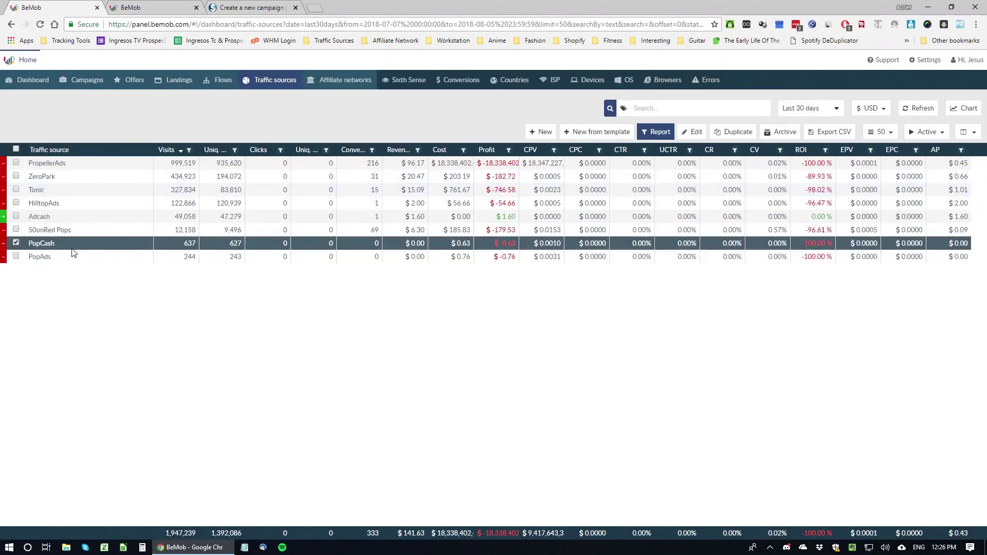
click(235, 5)
click(25, 6)
click(599, 136)
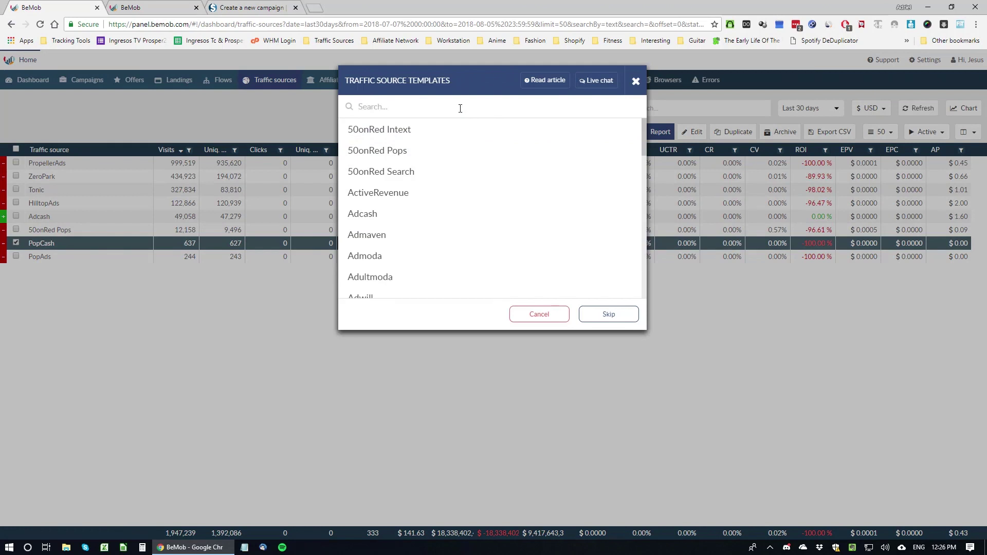
text(pop)
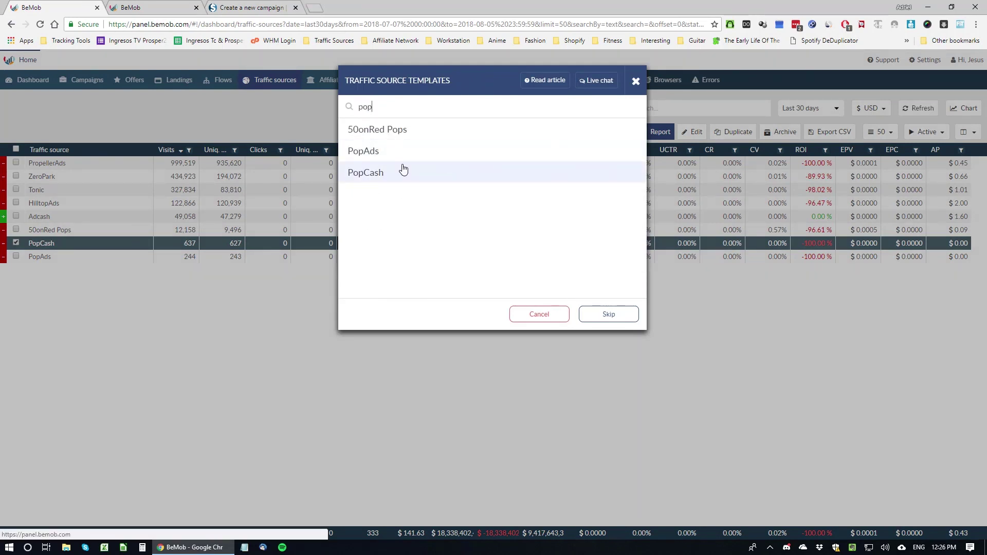
click(539, 314)
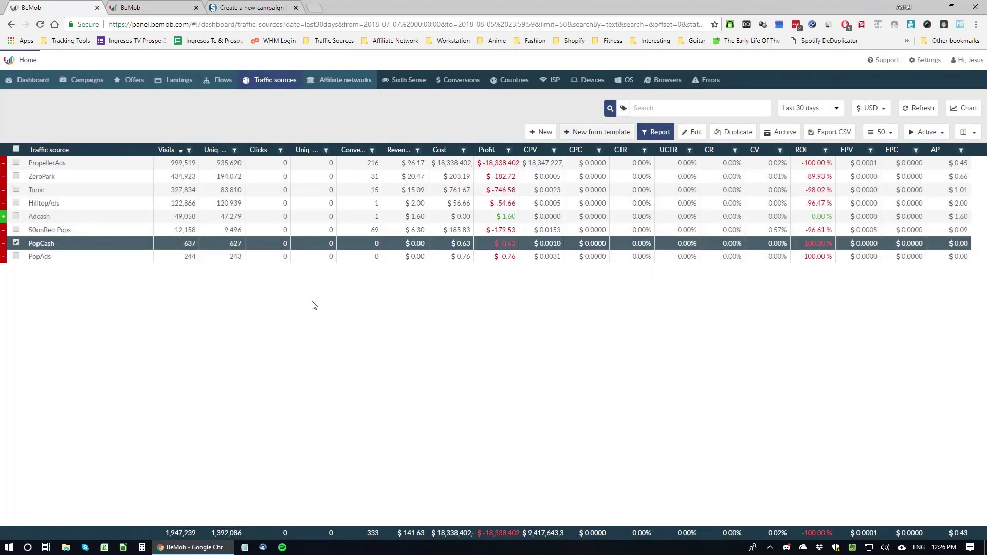
Open the saved PopCash traffic source, review its postback URL and parameters, and close it without changes.
right_click(83, 238)
click(104, 265)
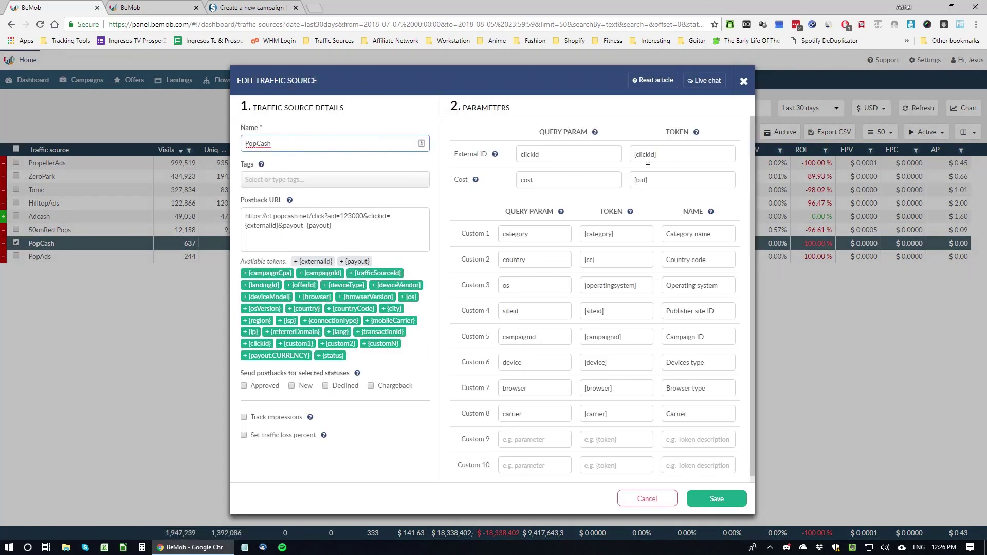
click(744, 82)
Search the traffic source templates for "pop" and start a new traffic source from the PopCash template.
click(613, 136)
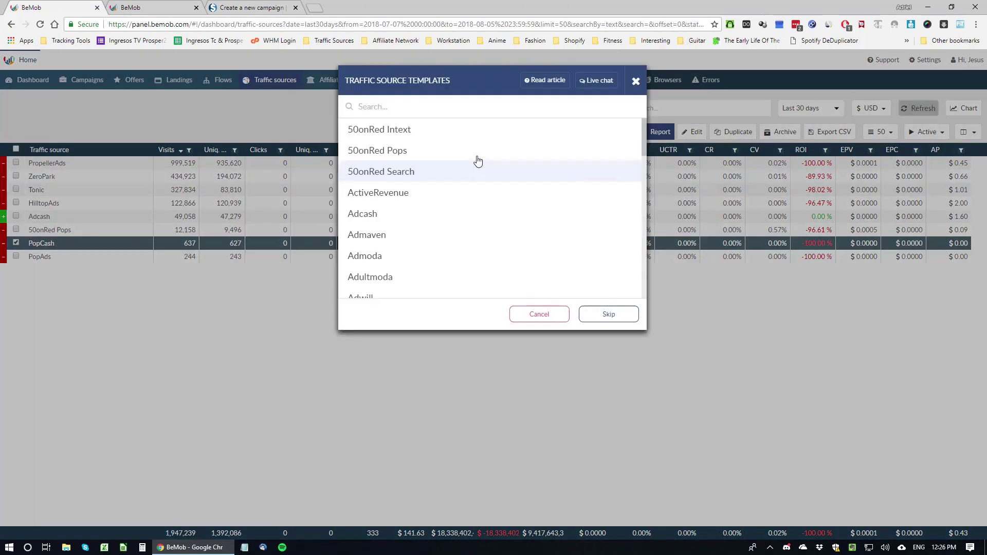
text(pop)
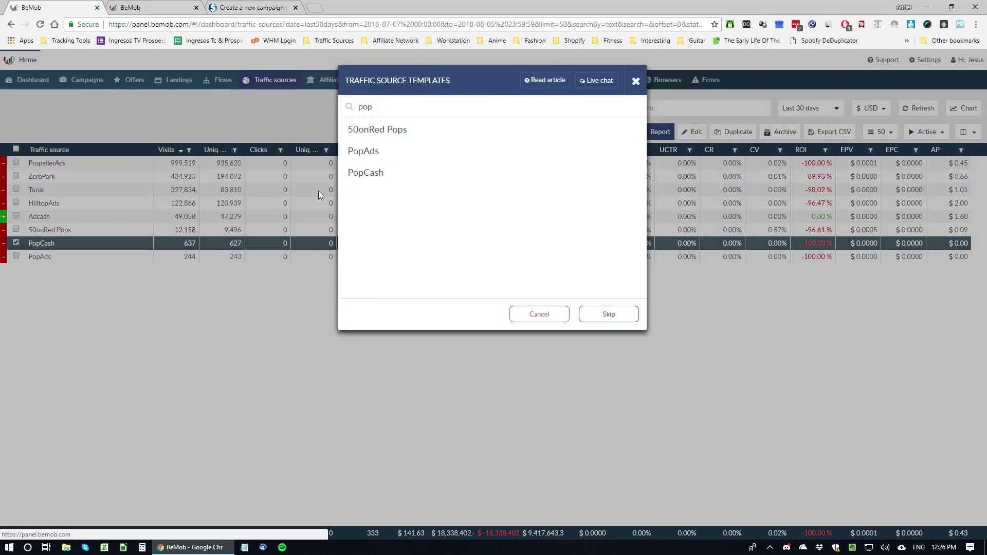
click(407, 178)
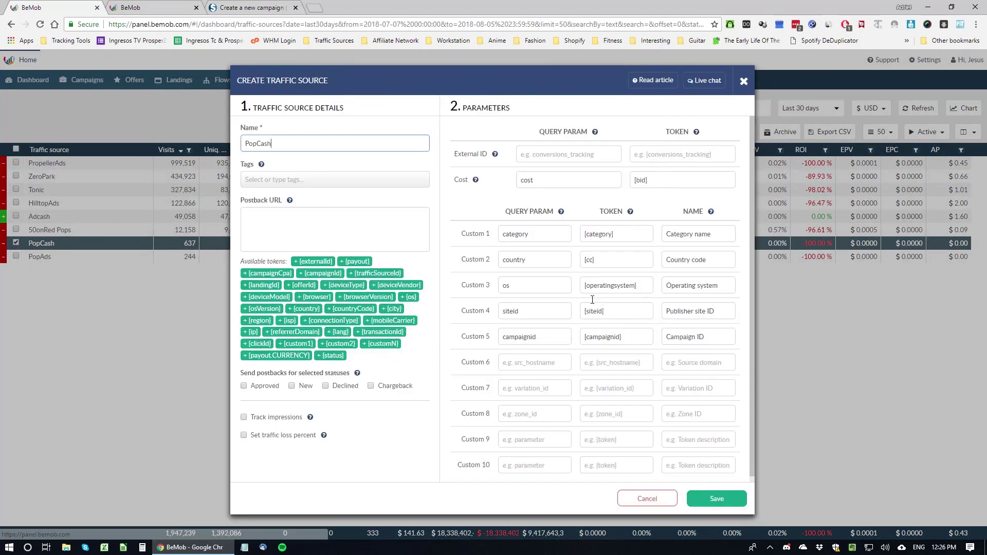
click(669, 154)
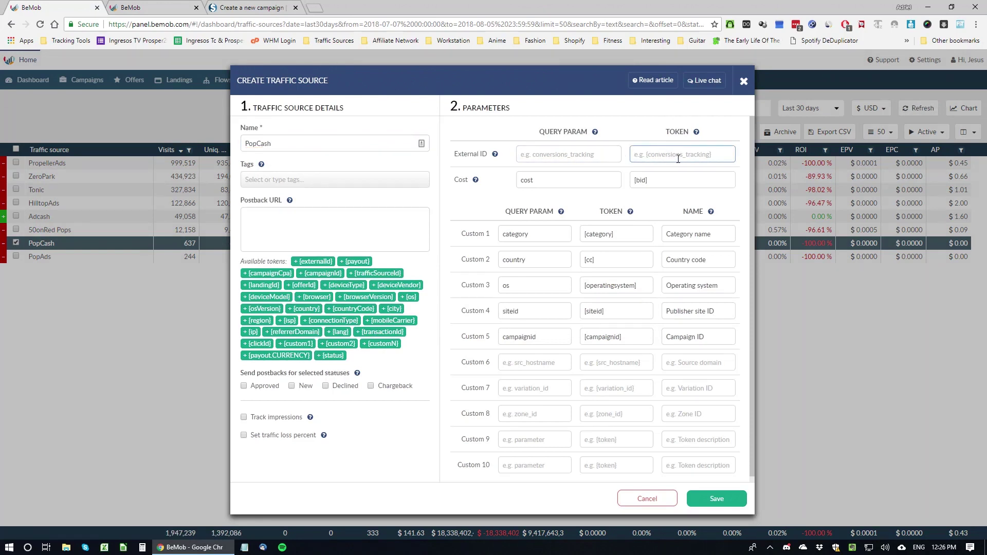
click(319, 223)
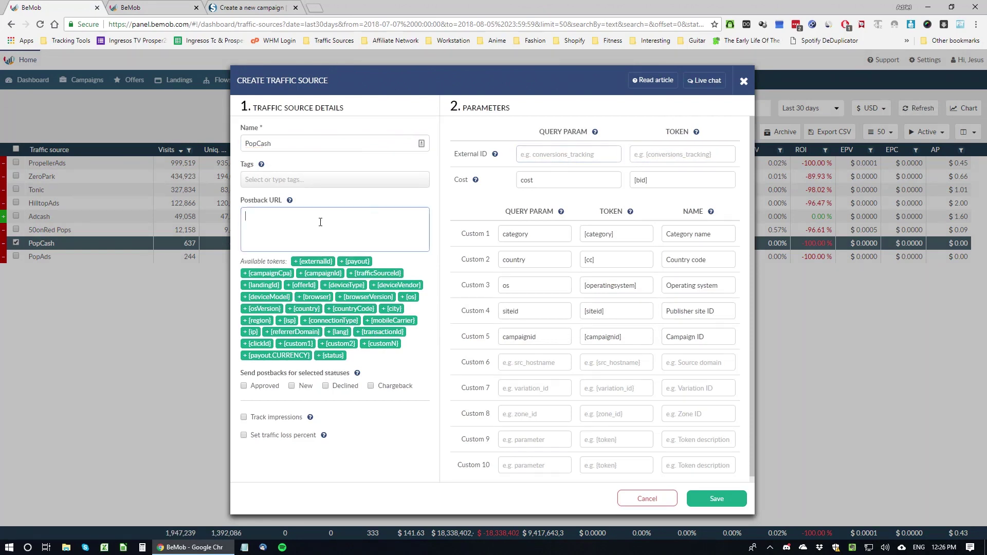
Switch to the PopCash campaign form and open its tracking tokens and postback integration details.
click(267, 7)
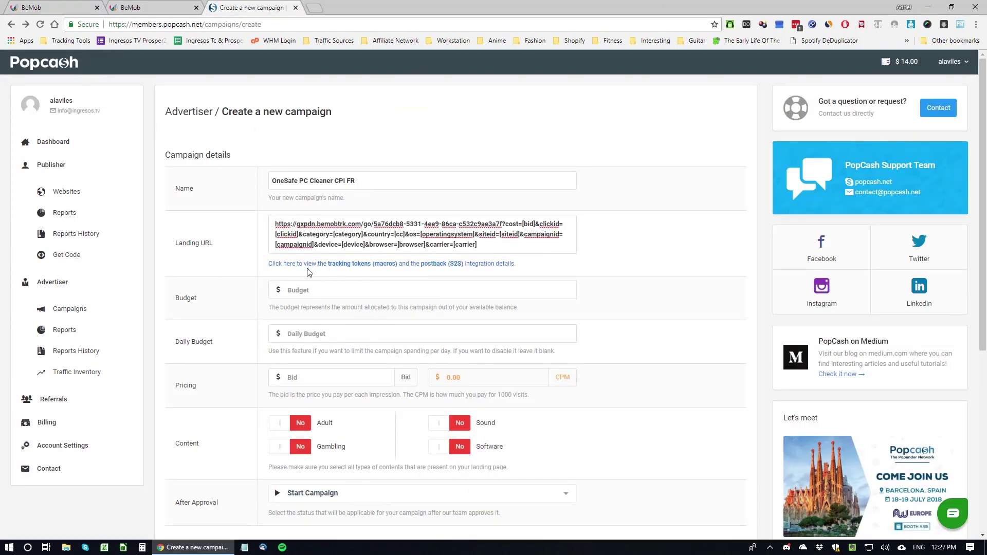
click(81, 4)
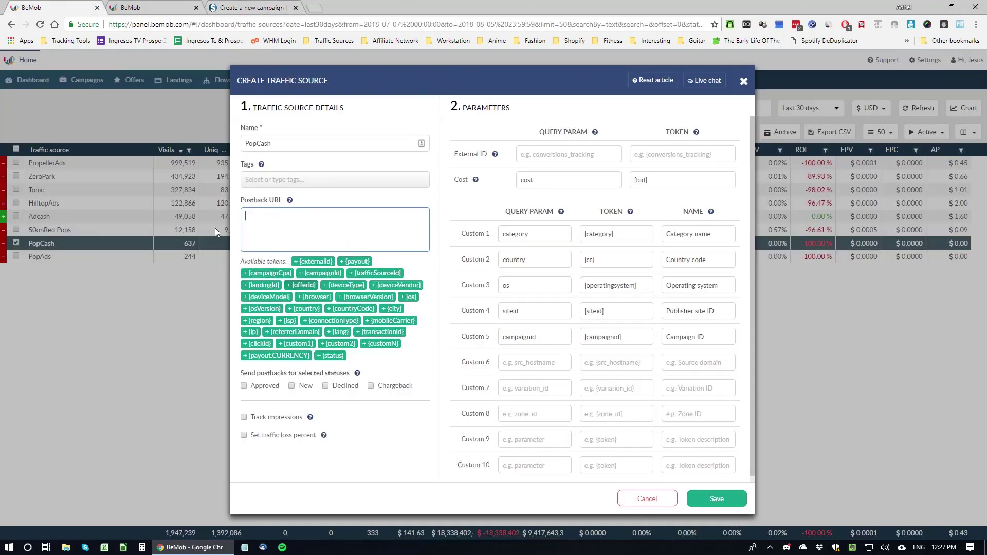
click(238, 6)
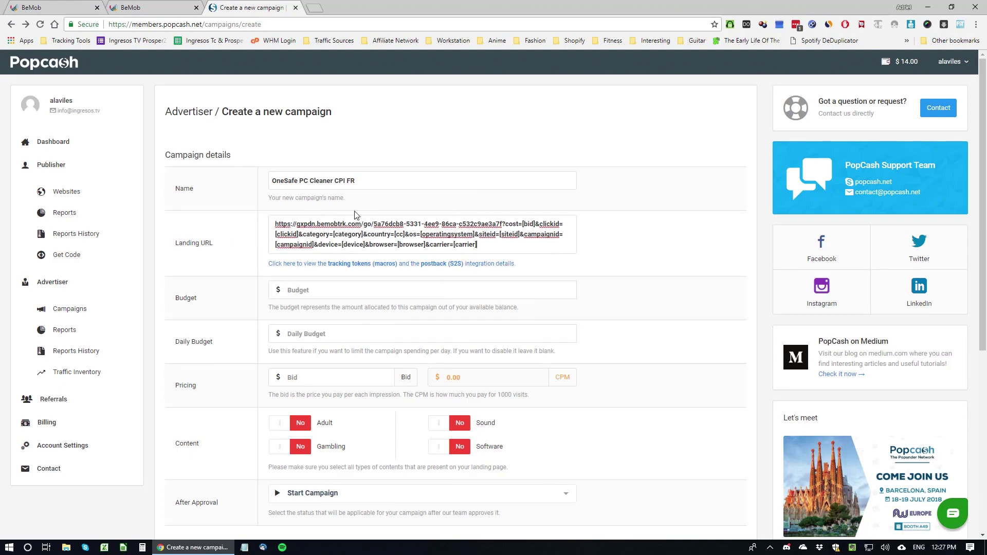
click(64, 4)
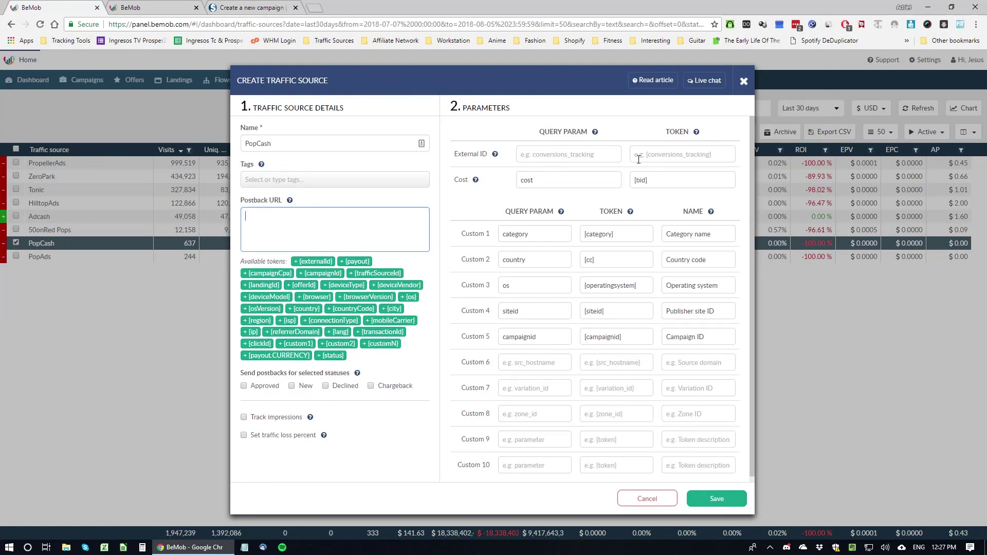
click(682, 156)
click(295, 6)
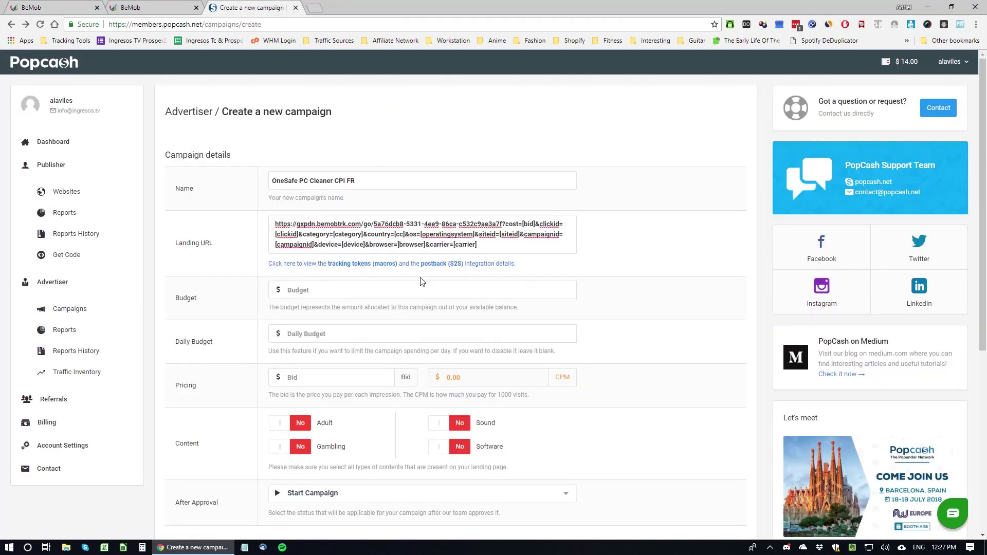
drag(399, 267, 275, 268)
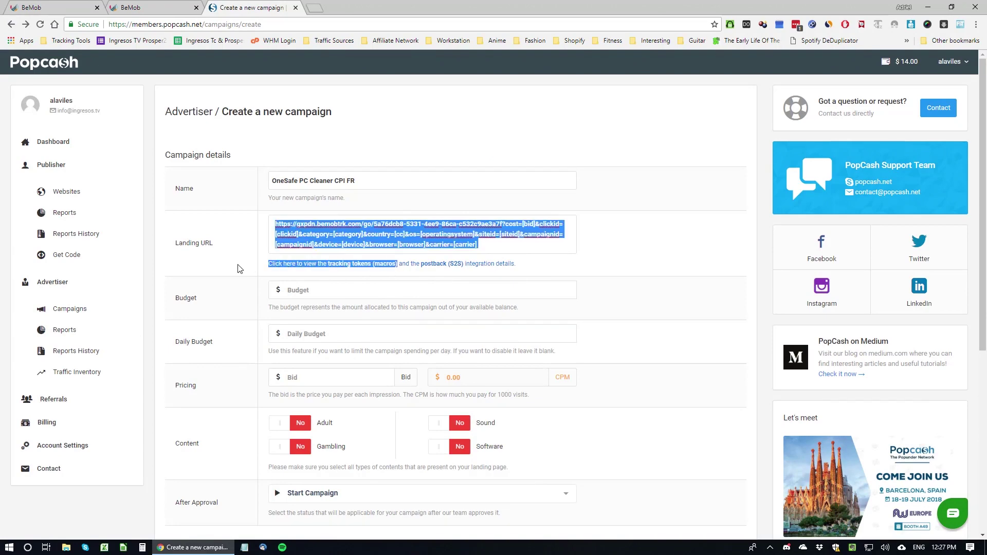
click(240, 269)
click(300, 265)
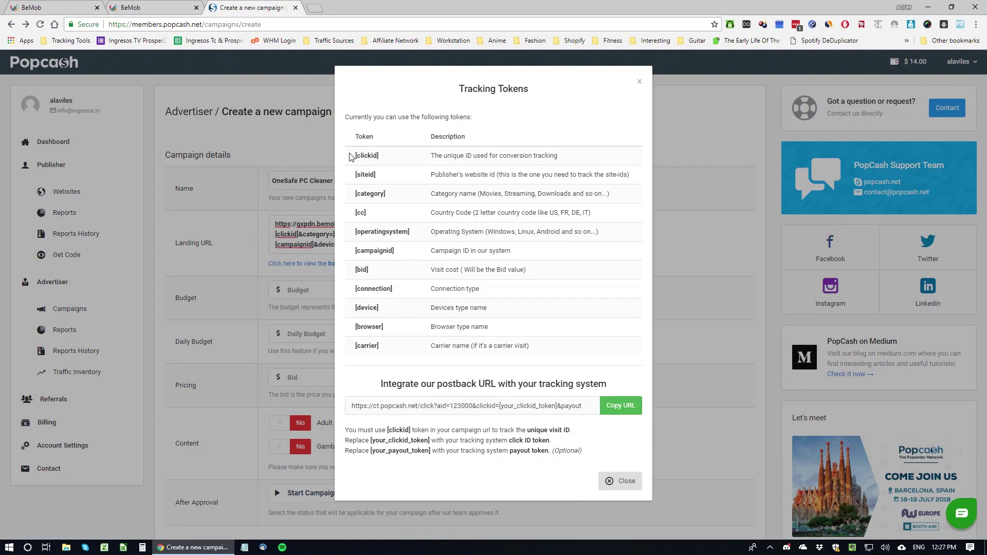
Copy PopCash's [clickid] token into the External ID token of the new BeMob traffic source, with clickid as its query parameter.
drag(350, 157, 395, 157)
key(ctrl+c)
key(ctrl+1)
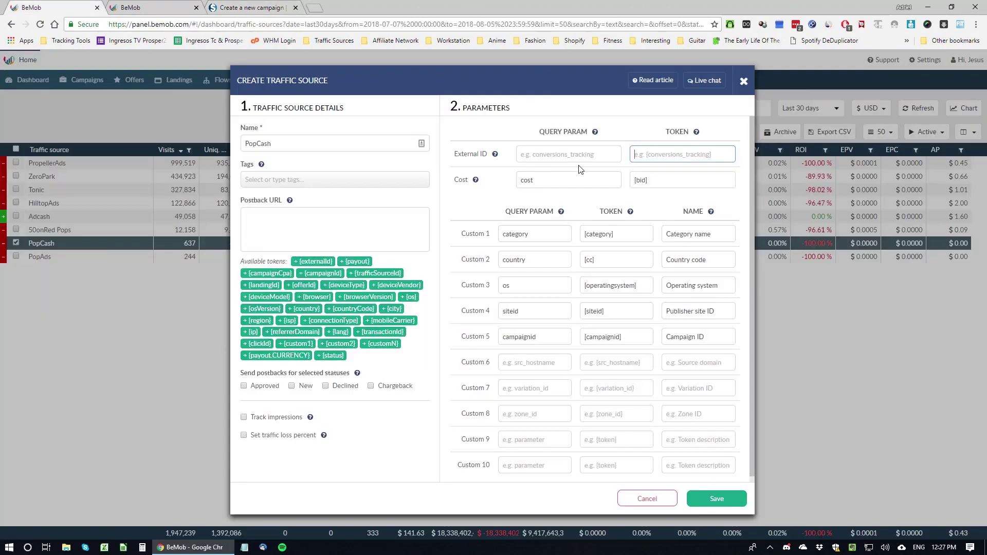
key(ctrl+v)
double_click(649, 154)
key(ctrl+c)
key(shift+Tab)
key(ctrl+v)
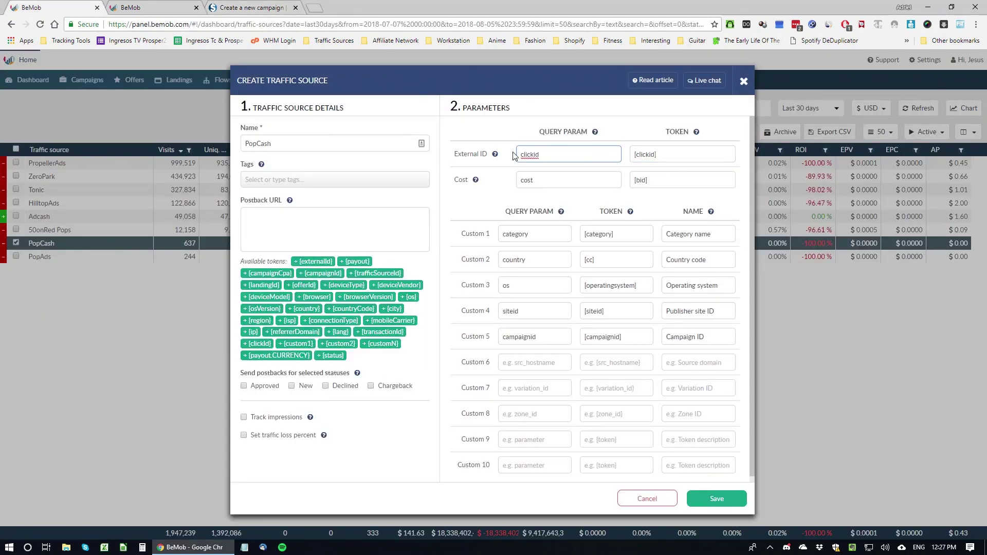
Copy the postback URL from PopCash's tracking token details and paste it as the new BeMob traffic source's postback URL.
click(249, 7)
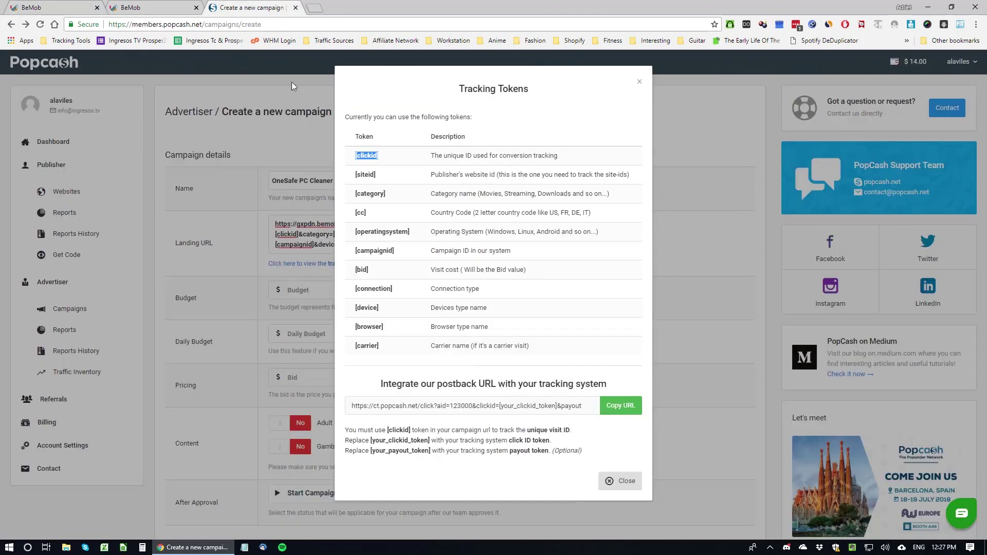
click(405, 396)
drag(368, 385, 599, 386)
click(386, 388)
click(461, 408)
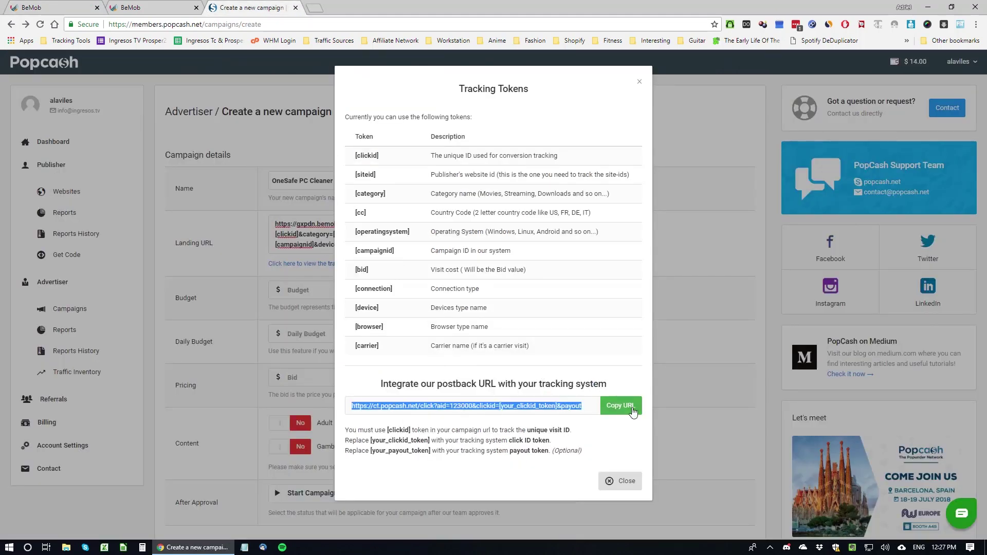
click(617, 406)
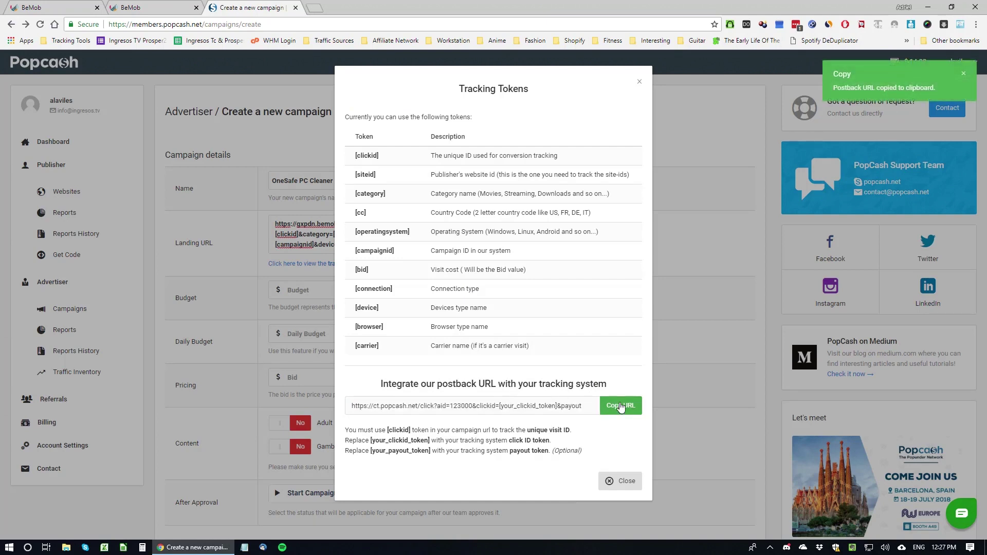
click(620, 407)
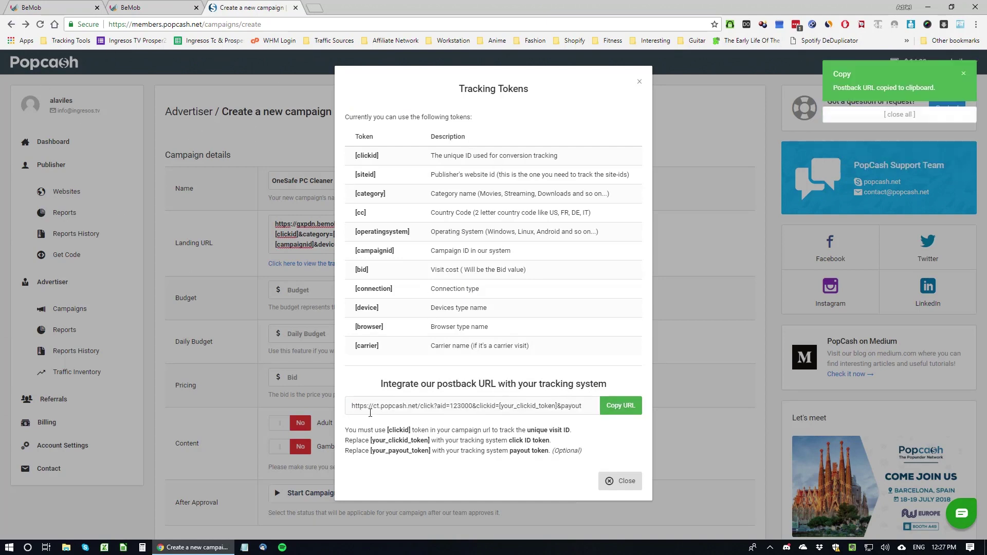
click(621, 406)
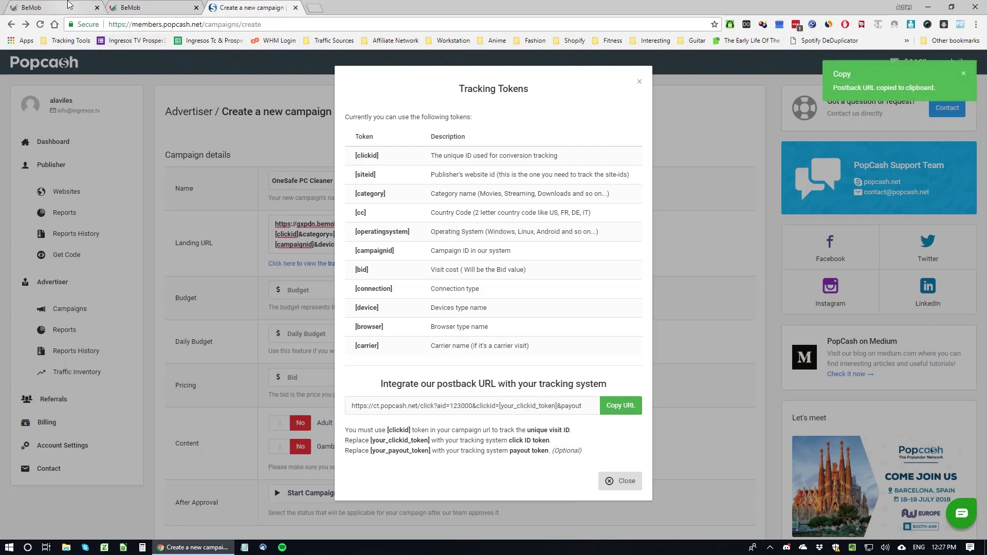
click(62, 8)
click(315, 220)
key(ctrl+v)
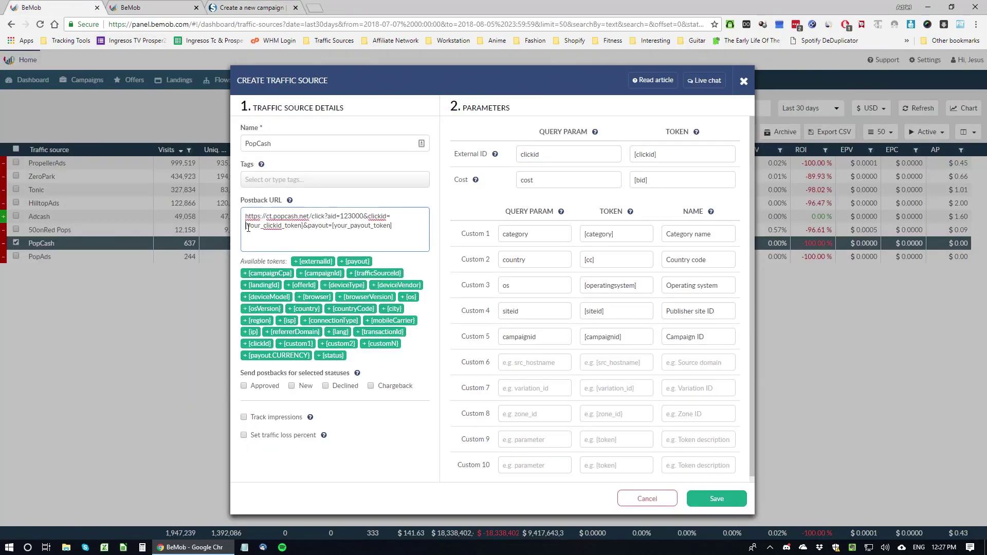
Replace the click ID placeholder in the postback URL with {externalId} and the payout placeholder with {payout}.
drag(248, 226, 301, 228)
click(292, 261)
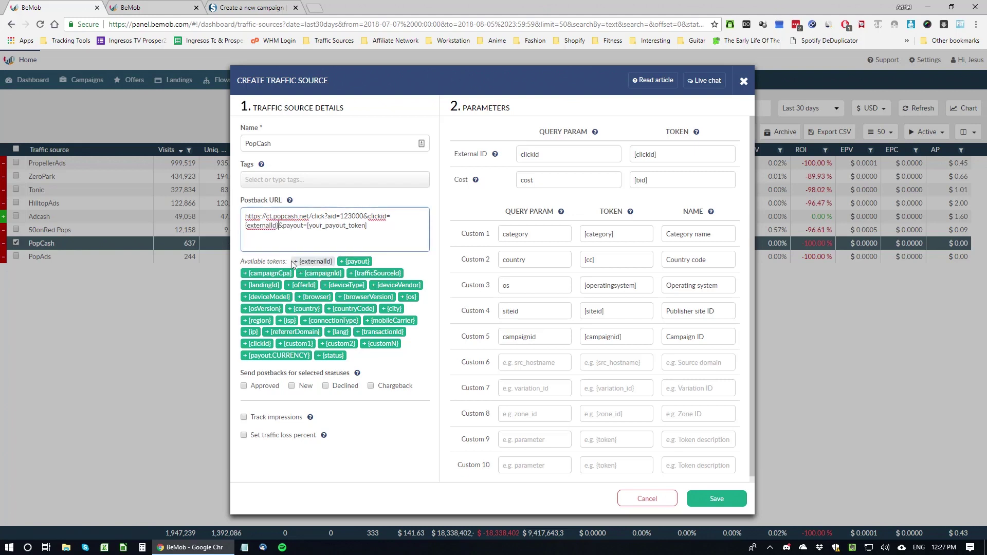
drag(379, 227, 308, 227)
click(363, 262)
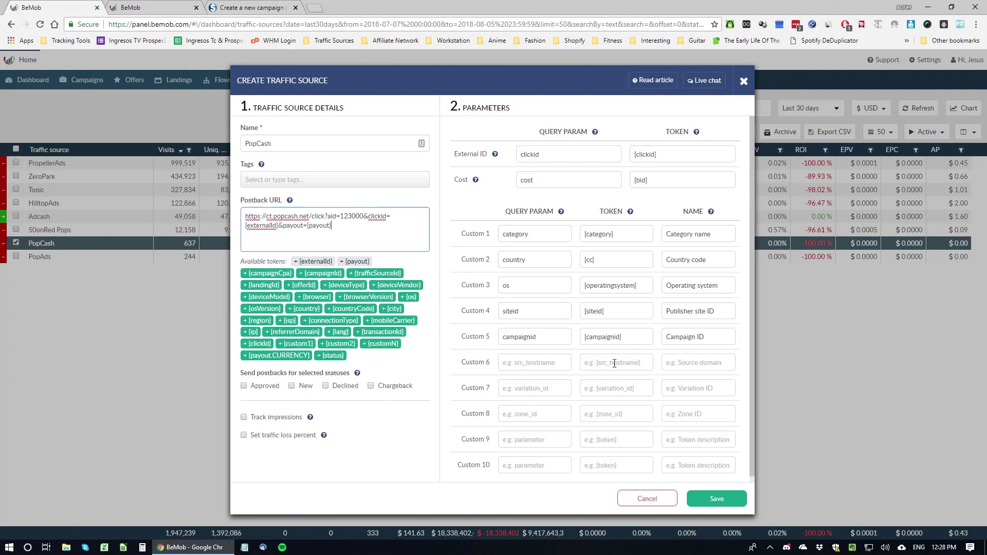
Cancel the new PopCash traffic source and discard its unsaved changes.
click(702, 356)
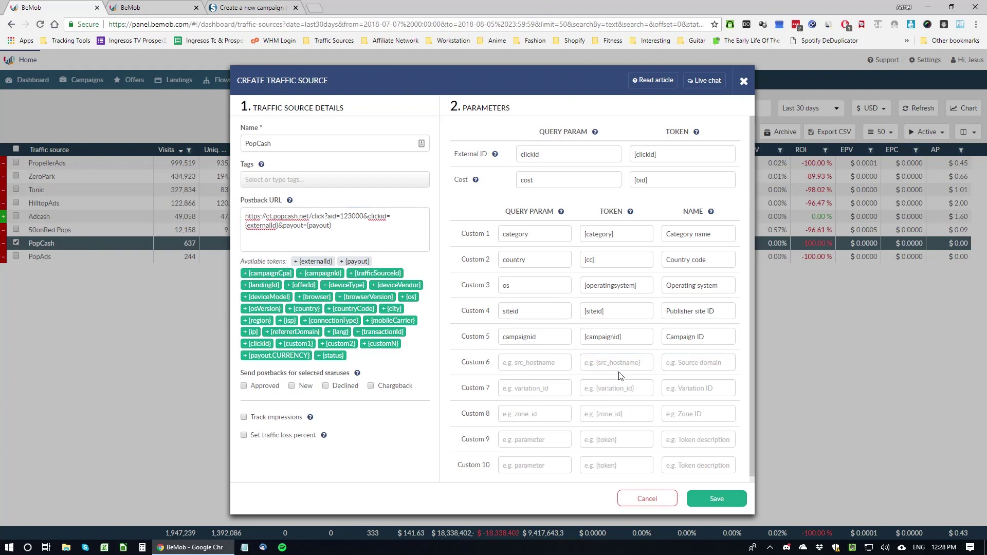
click(644, 499)
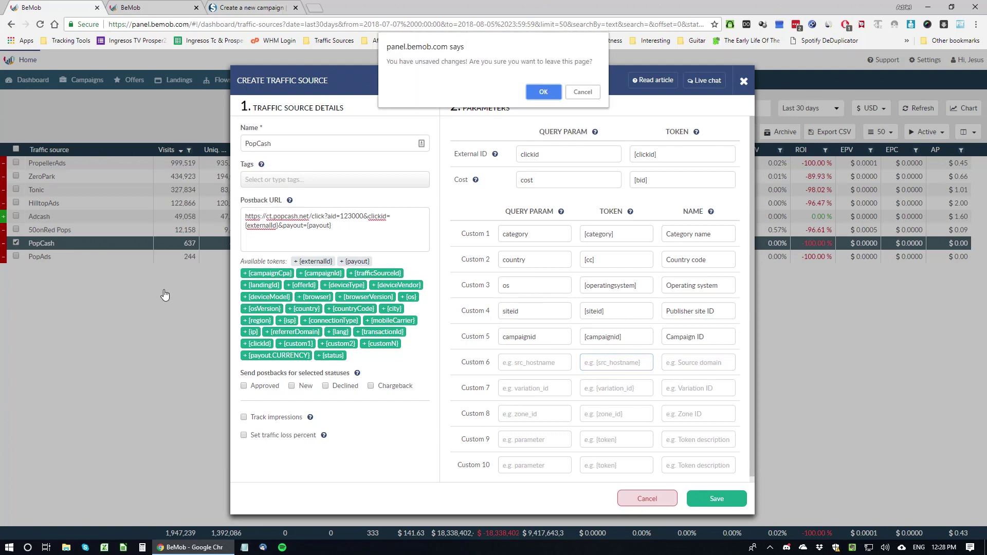
click(547, 92)
Reopen the saved PopCash traffic source for editing and examine its custom device, browser and carrier parameters.
right_click(82, 244)
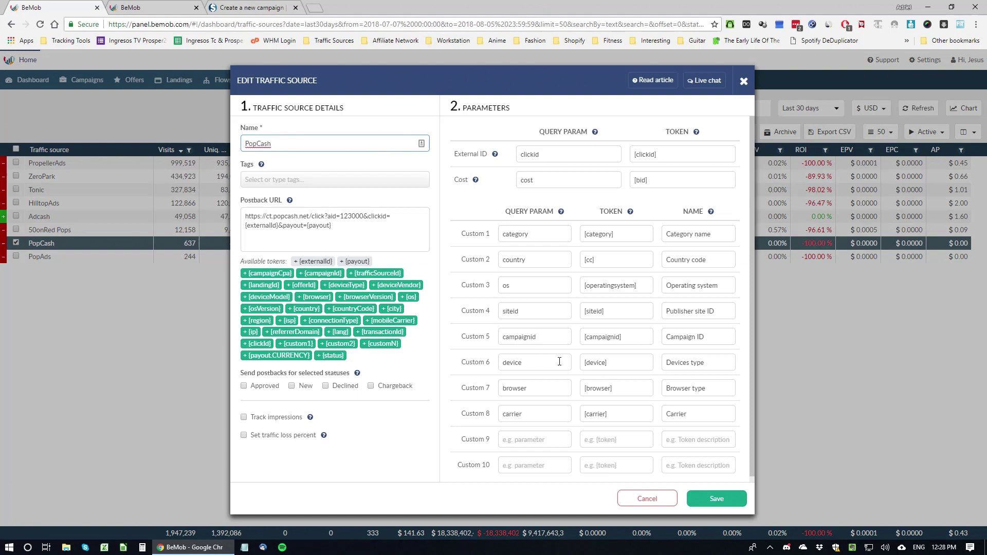
click(501, 367)
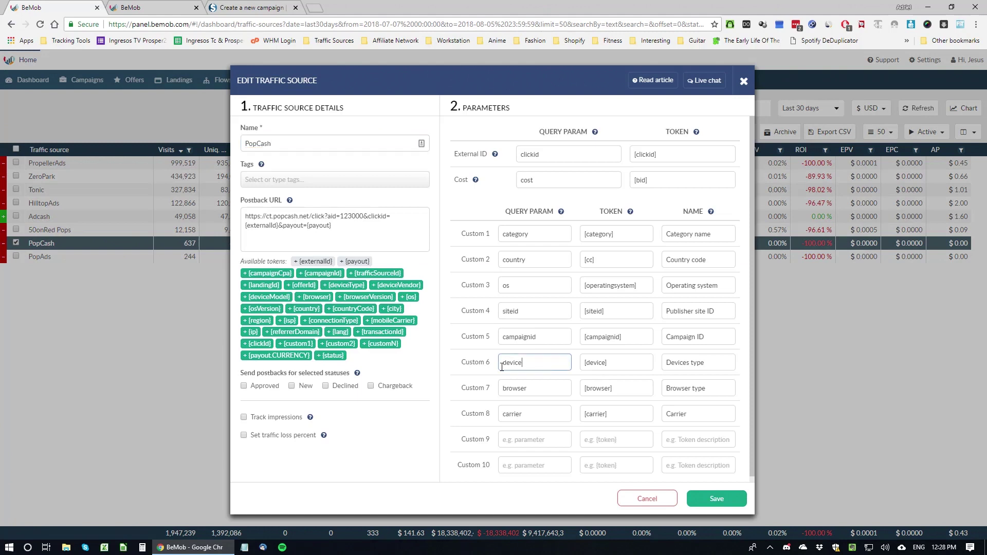
click(609, 360)
drag(609, 362, 584, 415)
click(644, 414)
drag(644, 414, 585, 414)
click(591, 414)
Return to PopCash's tracking tokens, review the token list, and copy the postback URL again.
click(267, 8)
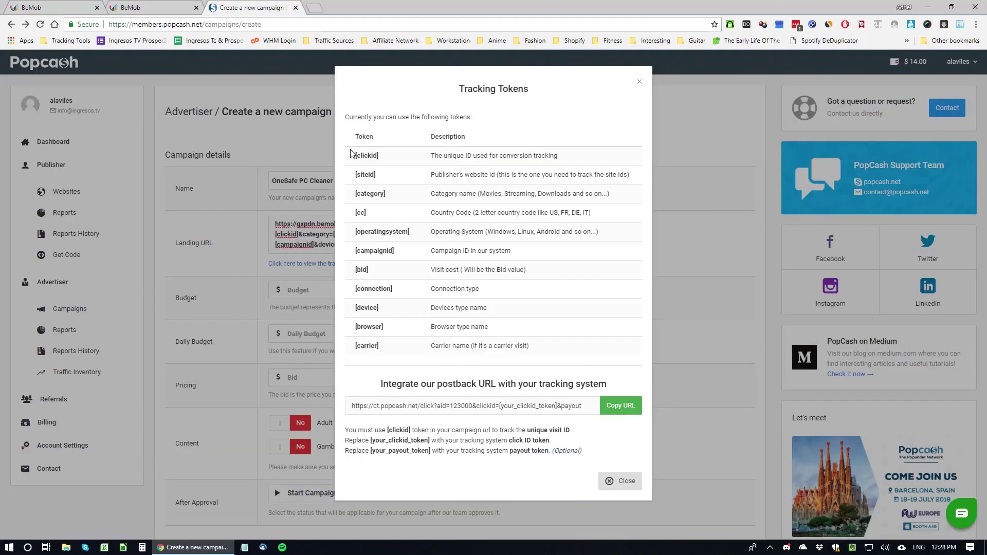
drag(351, 153, 428, 212)
click(427, 212)
click(215, 307)
click(274, 264)
click(408, 406)
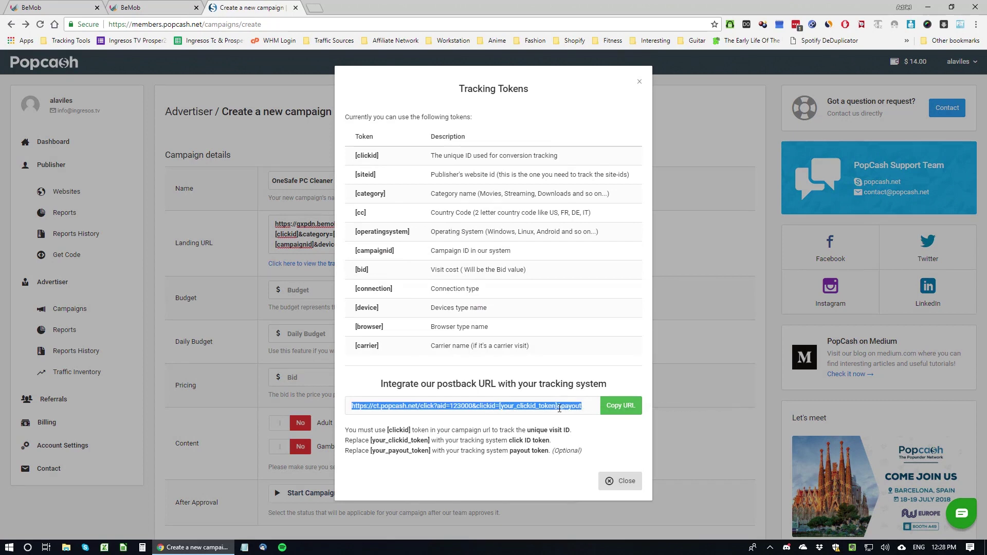
click(431, 411)
click(607, 409)
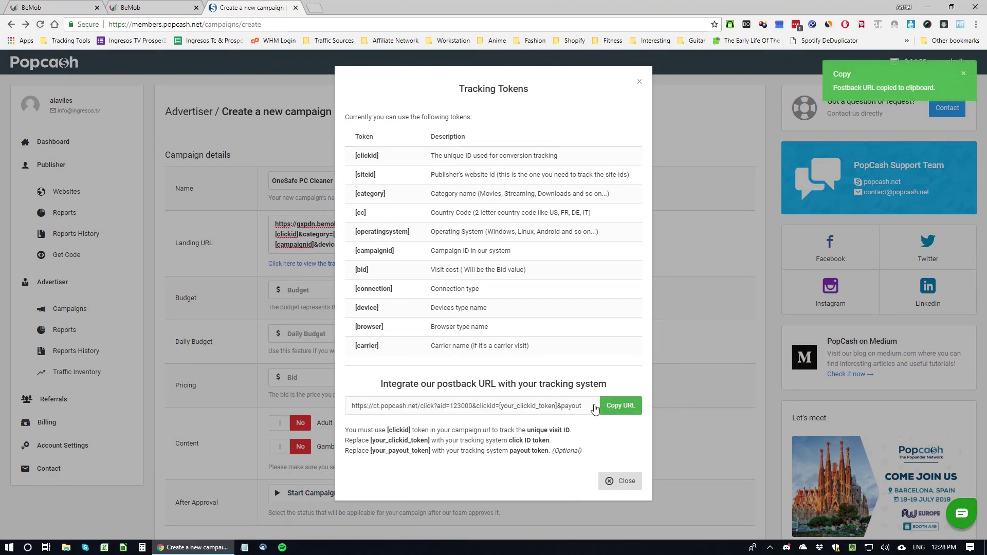
Compare PopCash's [clickid] token with the External ID in the saved BeMob traffic source, and close the settings without saving.
drag(398, 164, 357, 163)
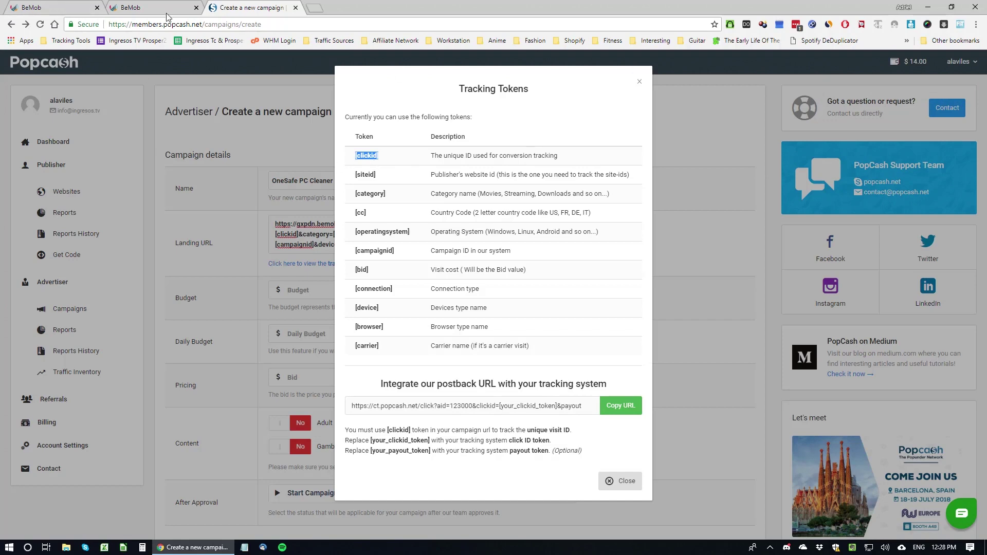
click(40, 6)
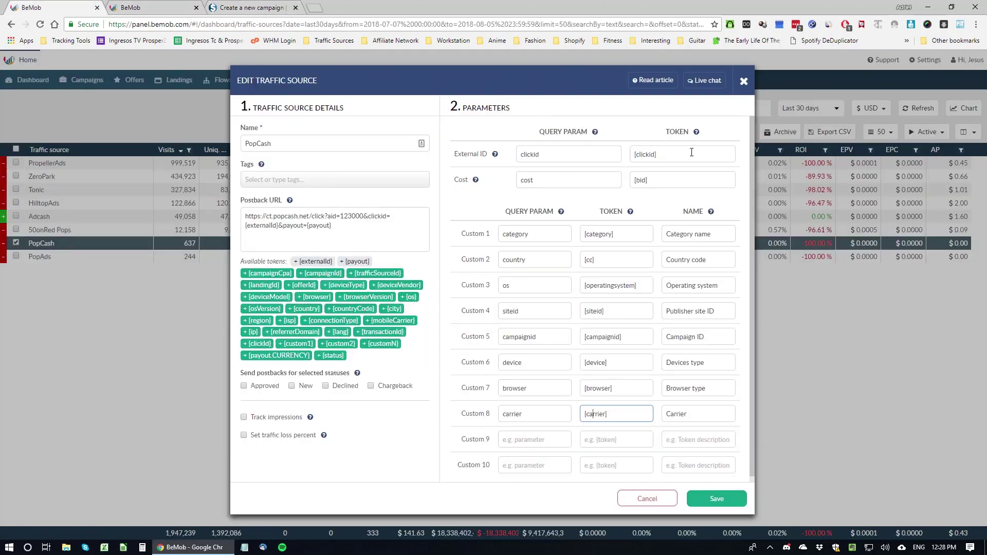
click(643, 501)
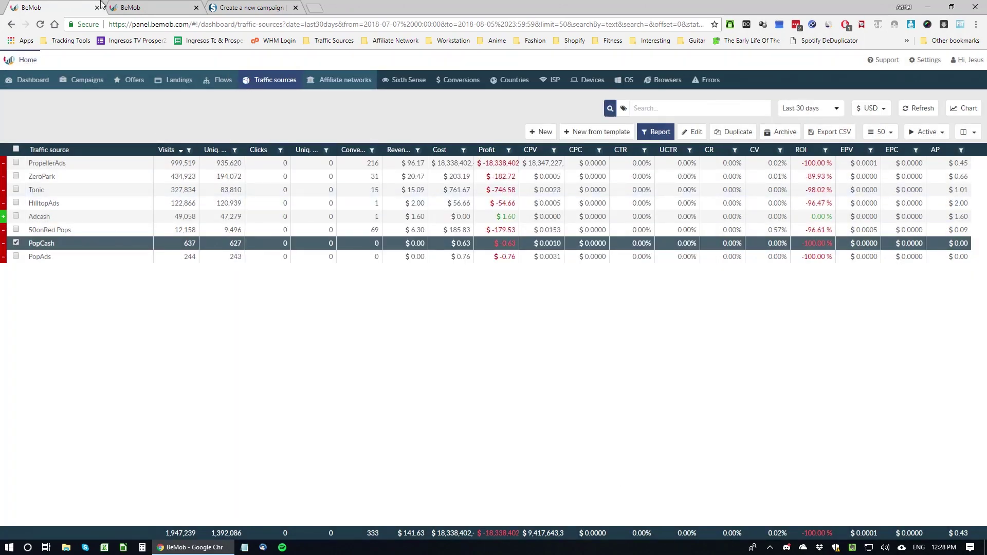
Copy the campaign URL from the BeMob campaign links of the PopCash campaign.
click(144, 7)
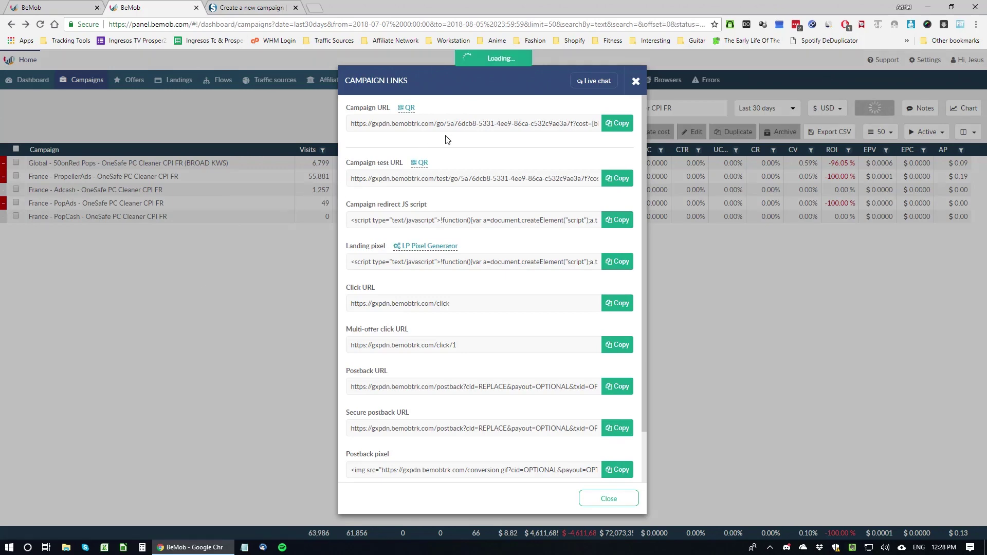
click(619, 124)
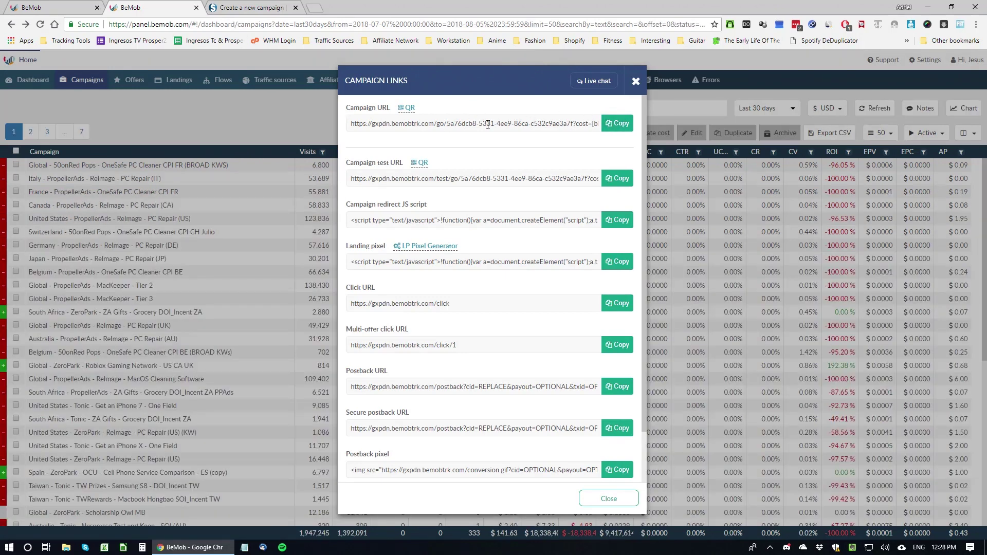
Copy the BeMob campaign URL, switch to PopCash, close the tracking tokens, and replace the campaign's landing URL with it.
click(619, 125)
click(619, 124)
click(242, 7)
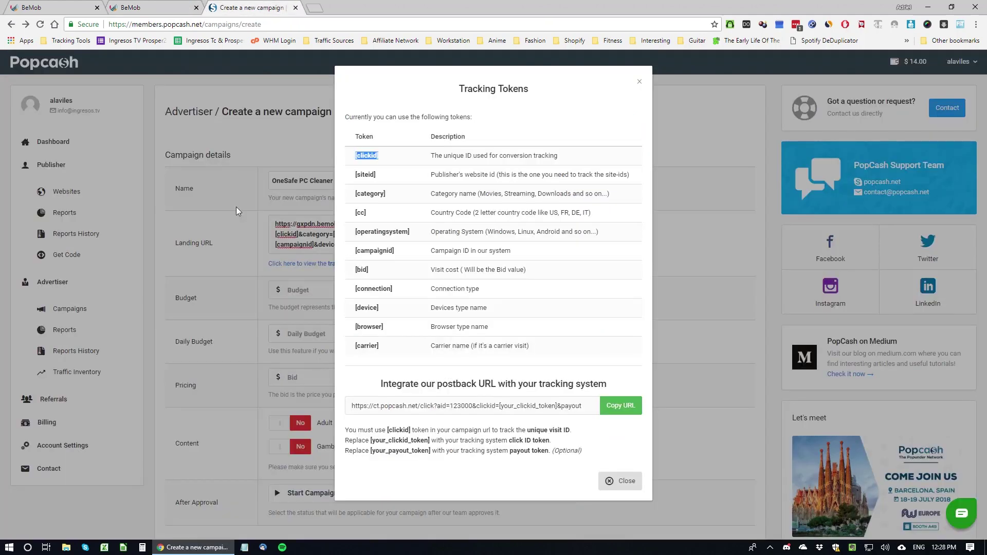
click(236, 206)
click(282, 237)
key(ctrl+a)
key(ctrl+v)
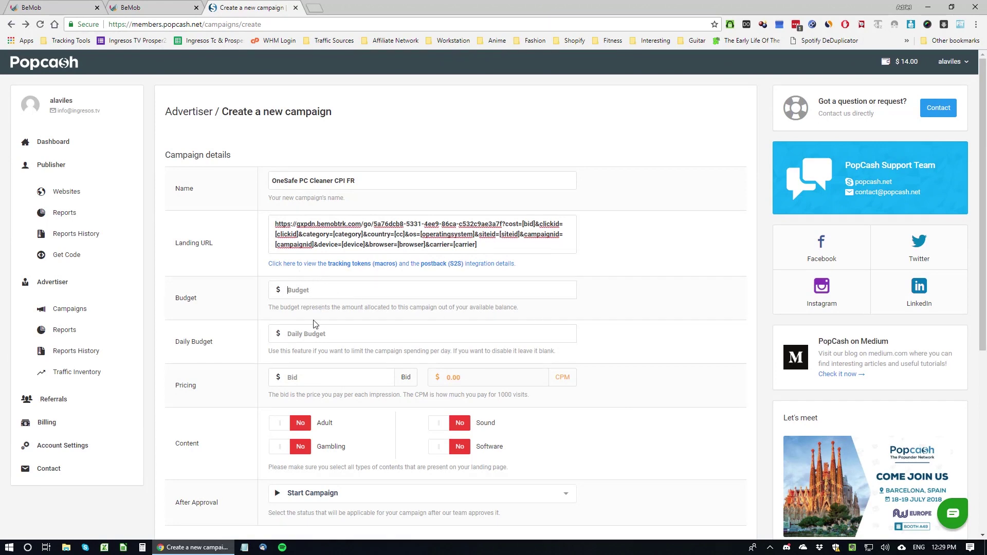
Set the campaign budget to 20, the daily budget to 10, and the bid to .001.
text(10)
click(319, 335)
text(1)
drag(196, 303, 260, 297)
double_click(318, 383)
key(BackSpace)
double_click(492, 395)
Mark the campaign content as Software and keep Start Campaign as the after-approval status.
scroll(564, 400, down, 2)
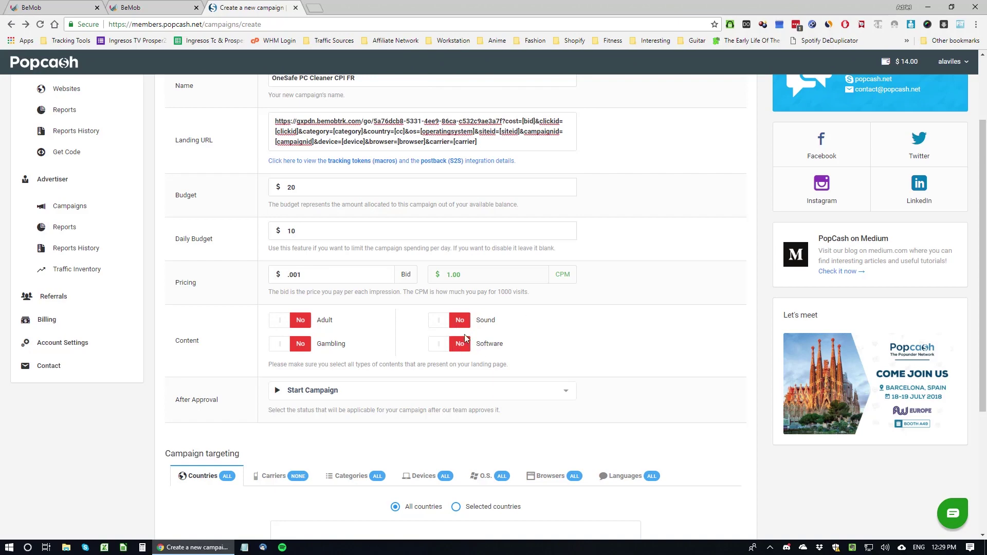
click(443, 350)
scroll(535, 308, down, 2)
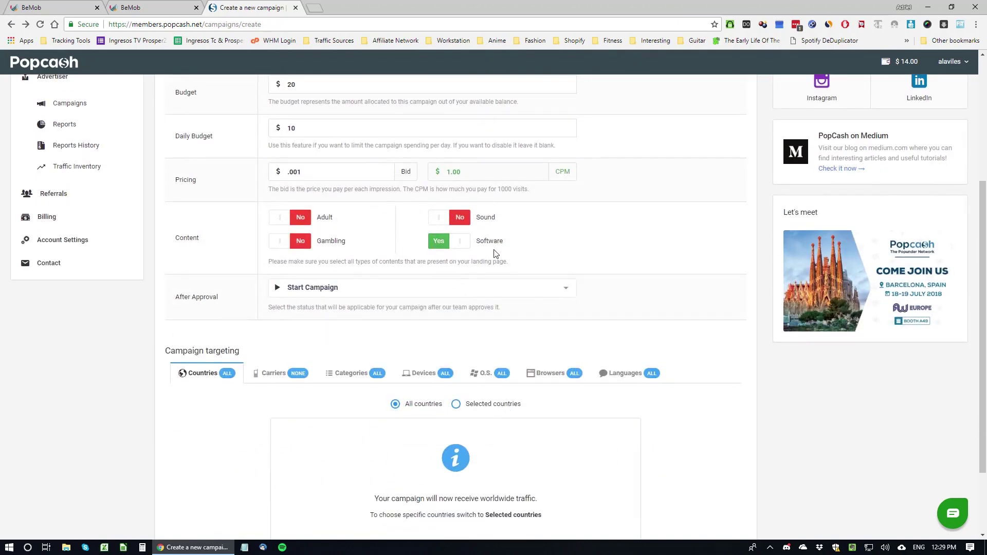
click(309, 288)
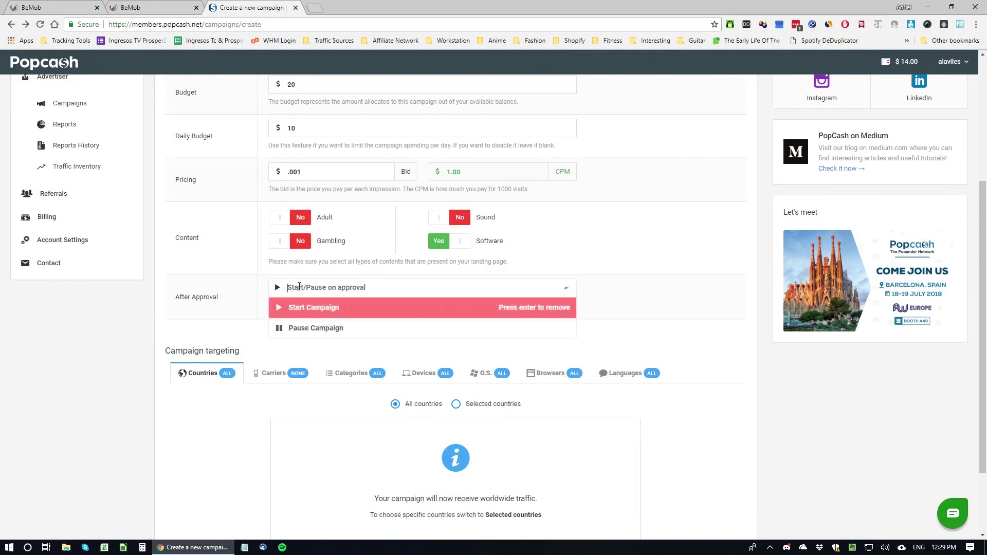
click(331, 315)
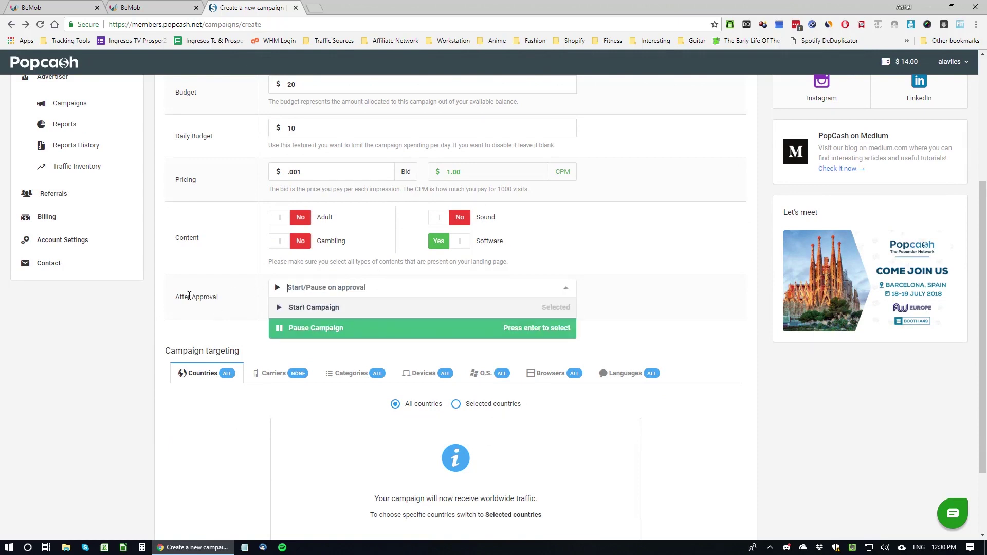
click(389, 286)
click(301, 309)
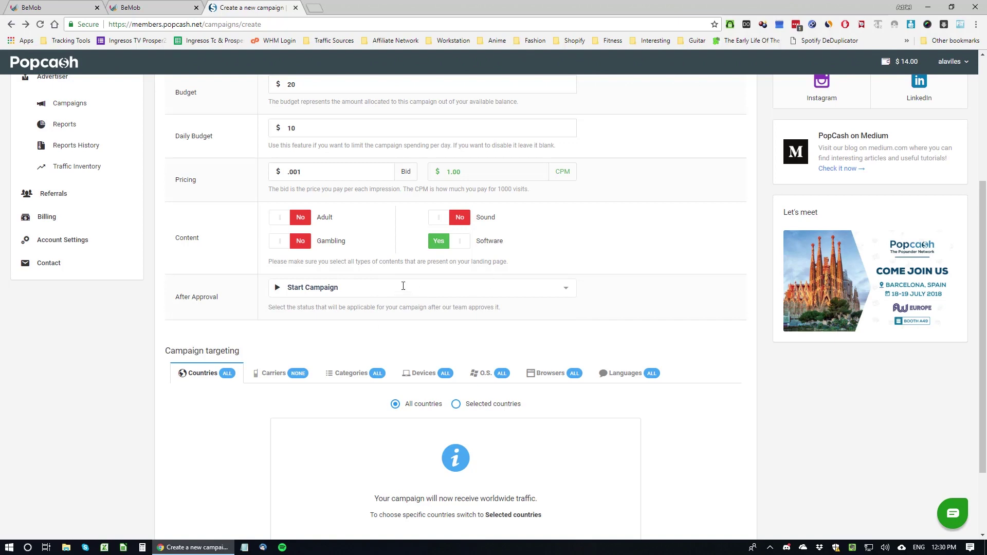
scroll(334, 314, down, 3)
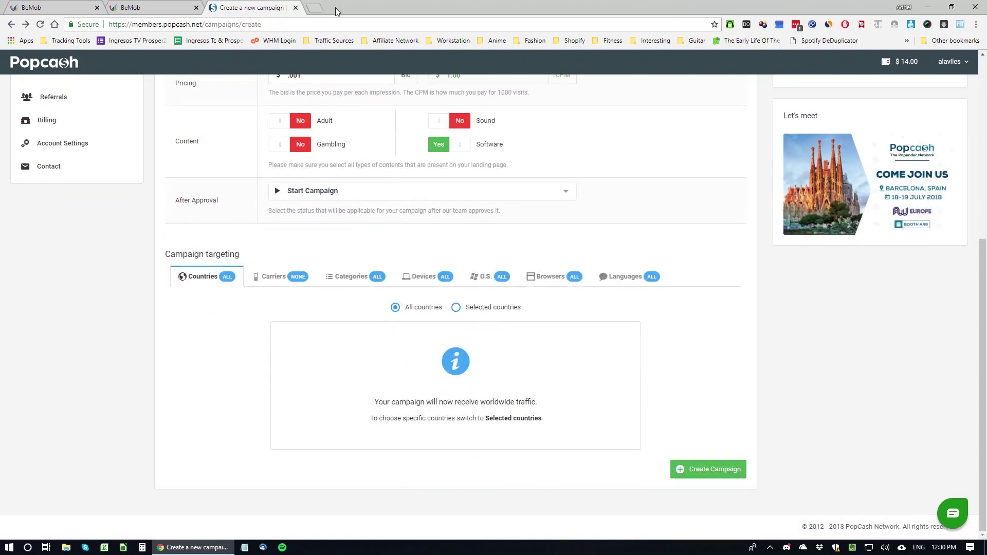
click(333, 198)
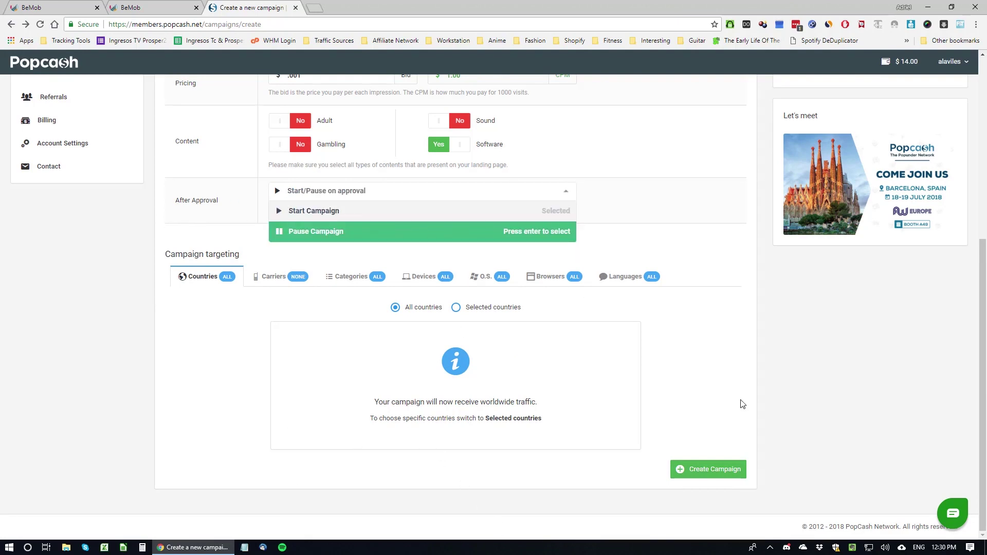
click(681, 328)
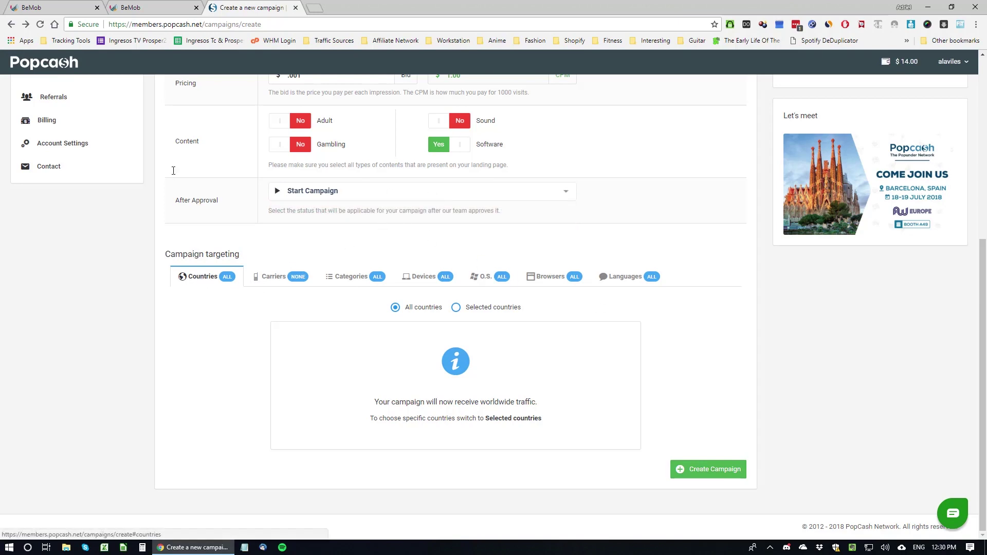
Switch country targeting to selected countries and add France.
click(470, 309)
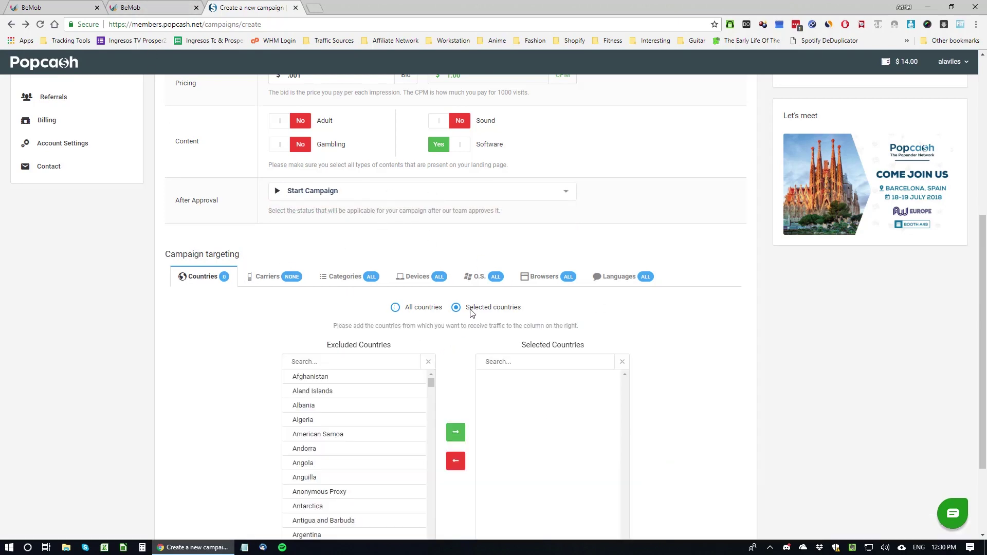
text(fran)
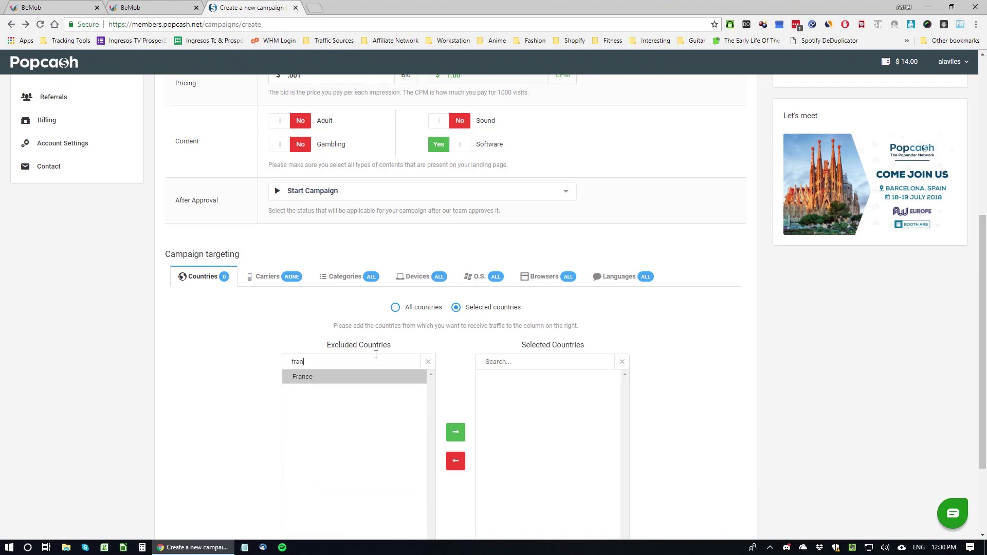
scroll(366, 367, down, 1)
click(365, 369)
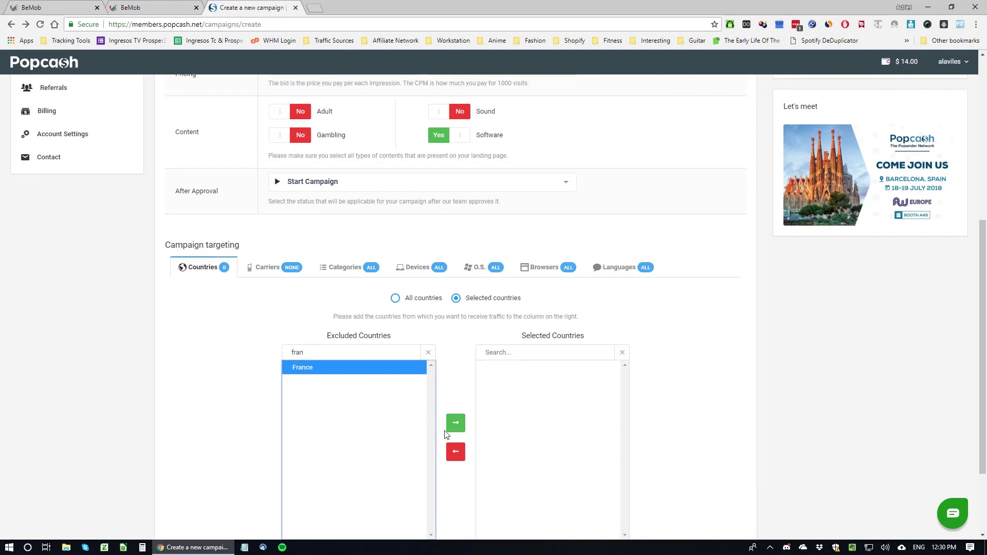
click(455, 422)
Check the country selection and review the carrier network connection options without changing them.
click(271, 275)
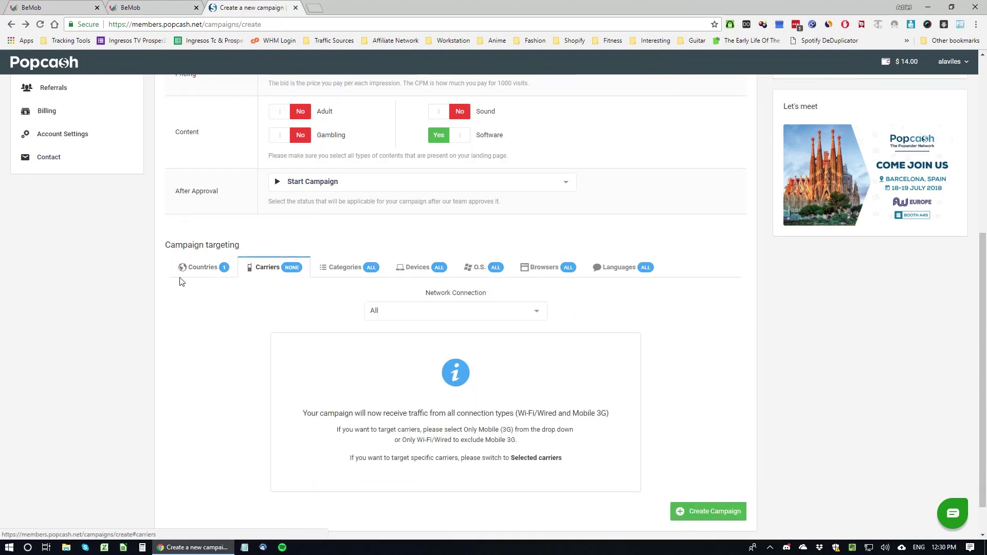
click(202, 278)
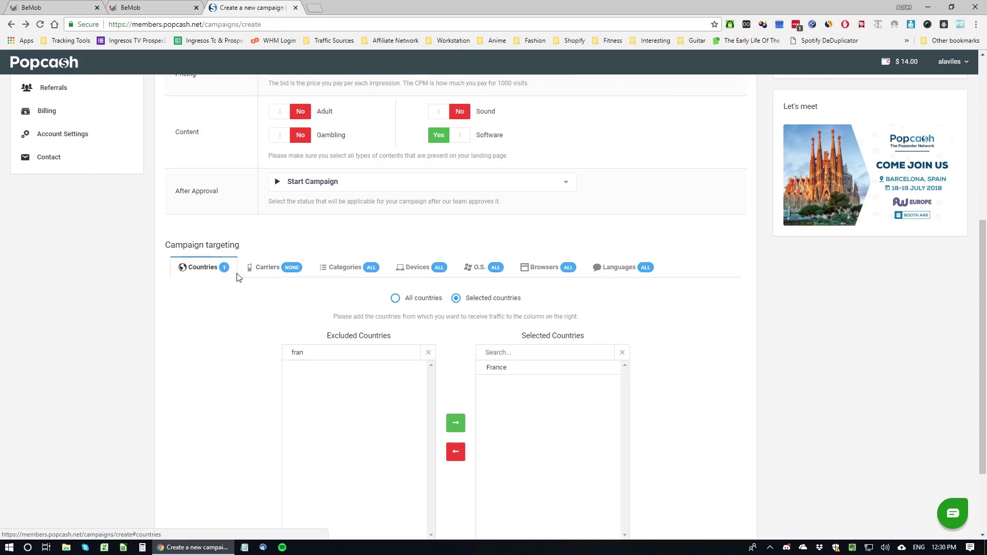
click(280, 274)
click(403, 314)
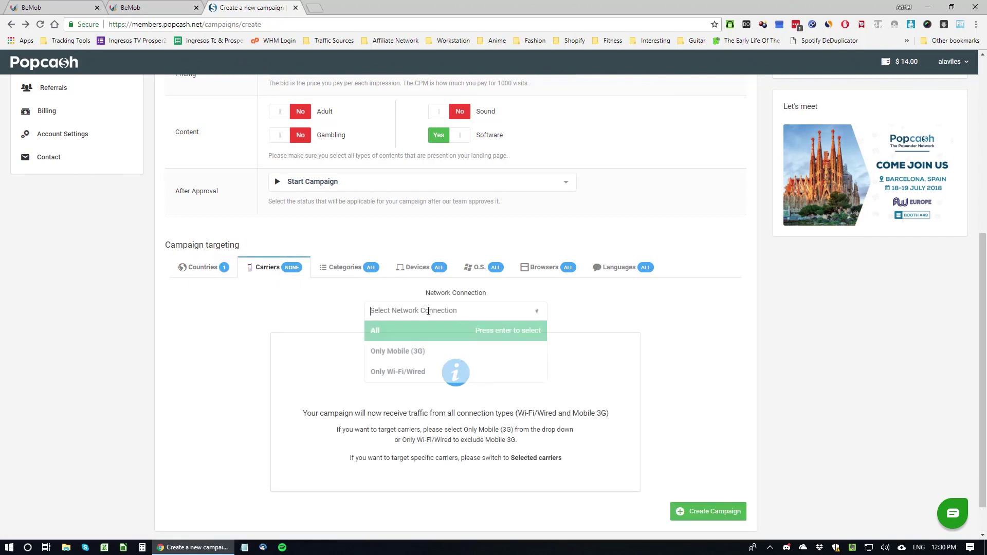
click(271, 335)
Switch category targeting to selected categories and add Downloads.
click(338, 270)
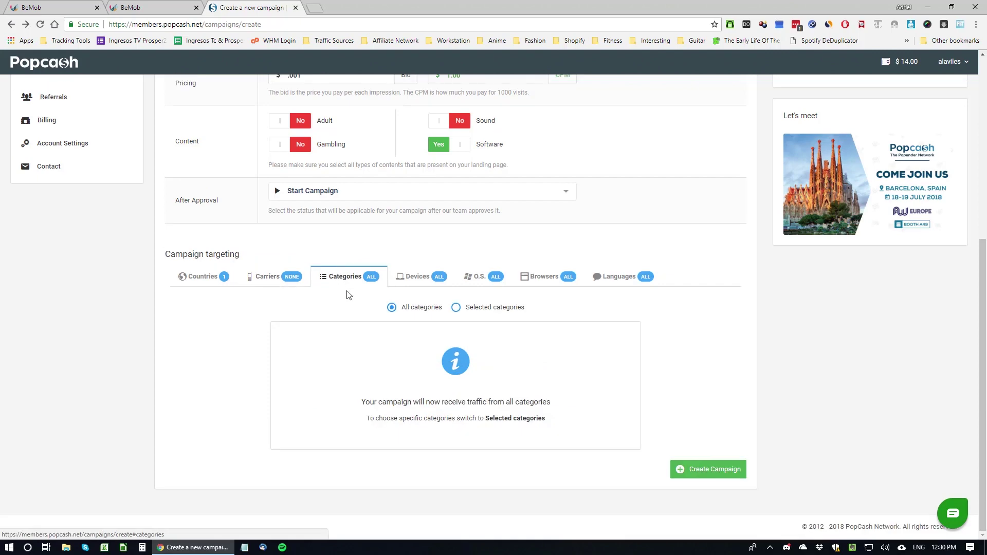
click(486, 301)
scroll(190, 223, down, 2)
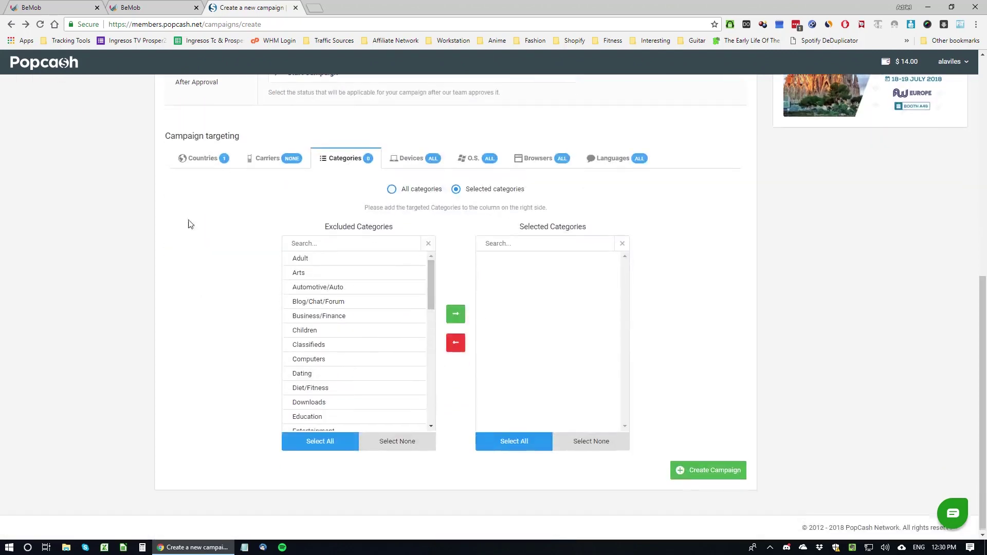
click(149, 8)
click(51, 7)
click(156, 6)
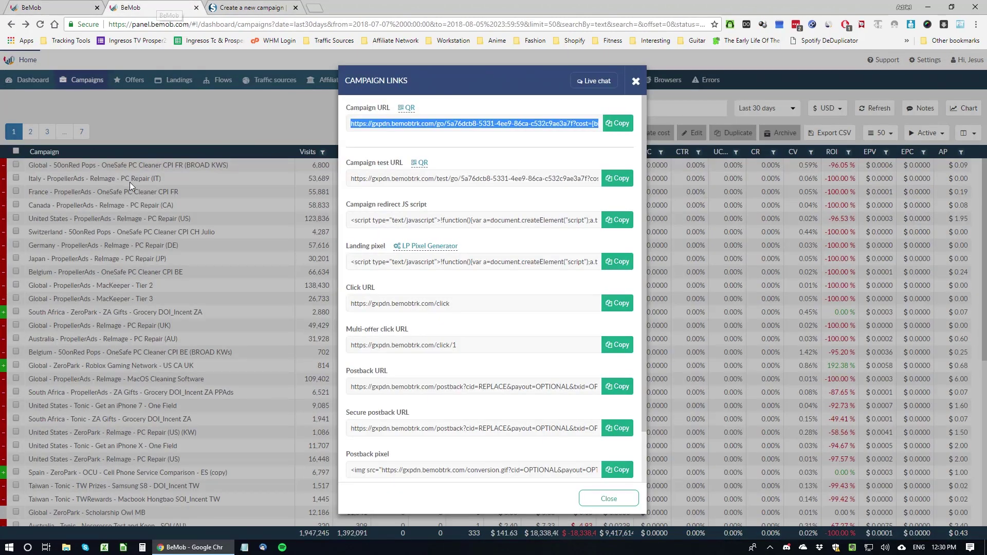
click(269, 5)
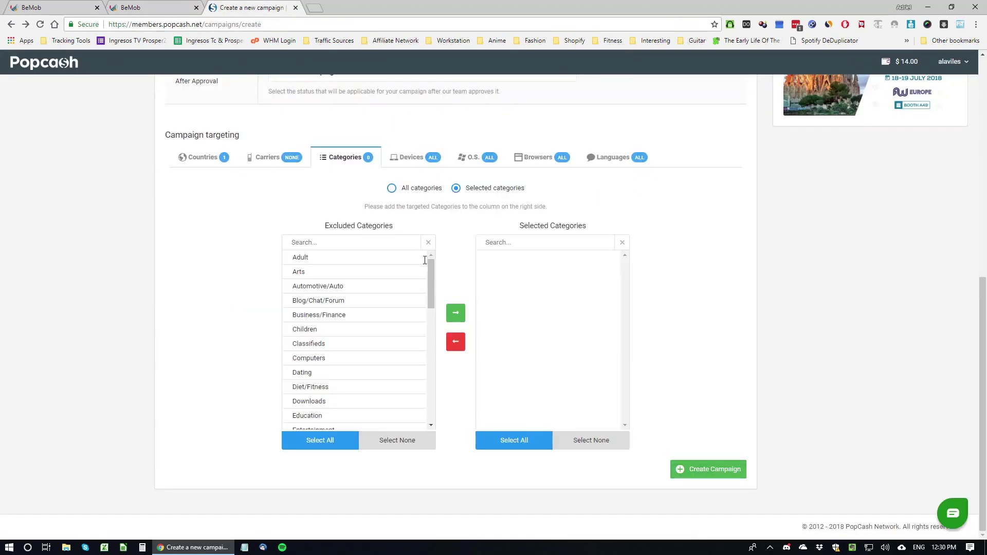
drag(427, 287, 431, 296)
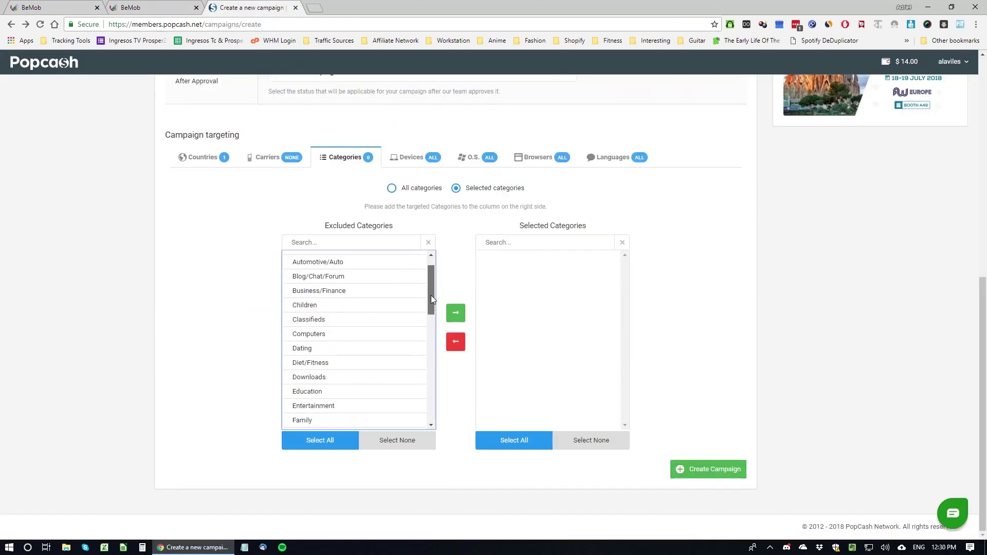
click(386, 368)
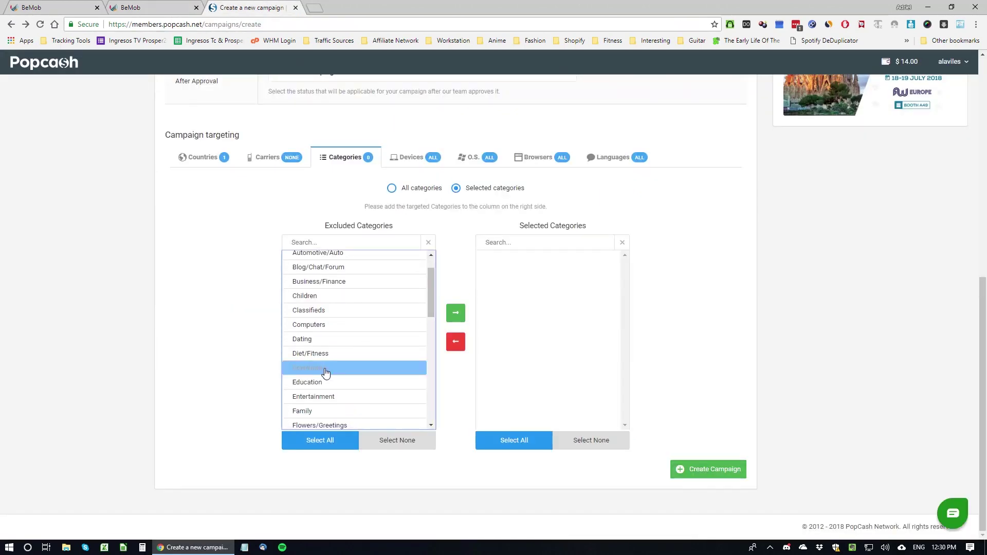
click(456, 312)
Look through the remaining excluded categories for other relevant ones.
drag(428, 311, 430, 363)
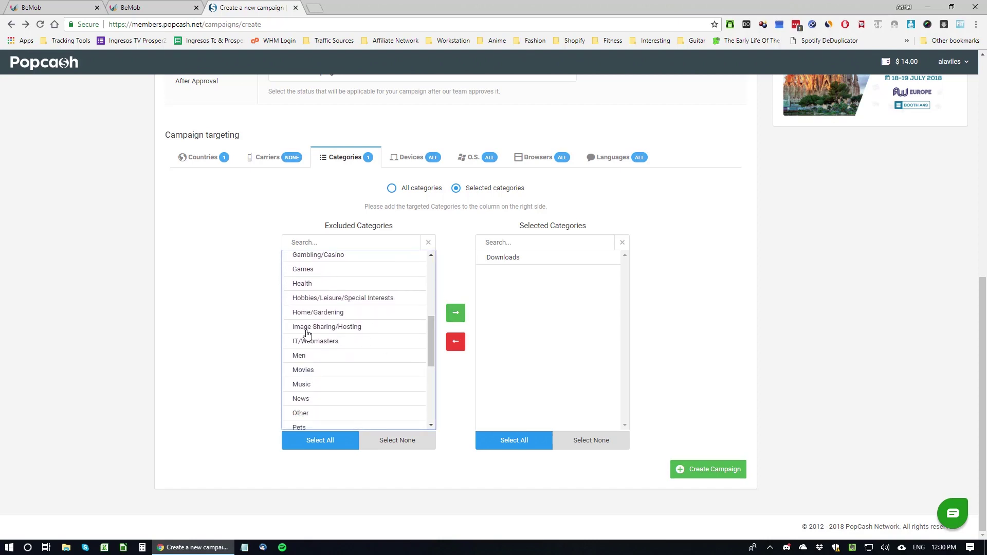
scroll(424, 349, down, 2)
scroll(421, 354, down, 2)
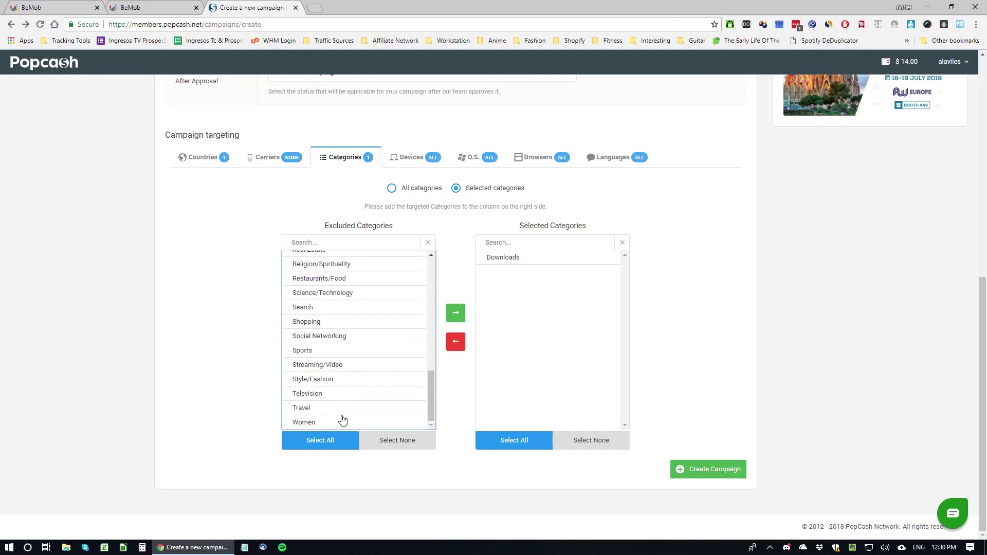
drag(434, 400, 438, 282)
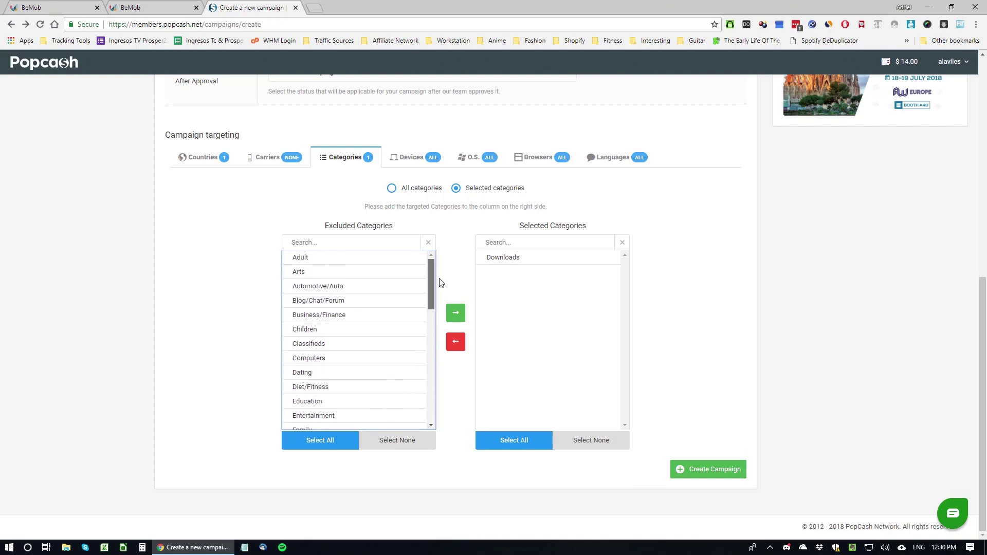
click(479, 281)
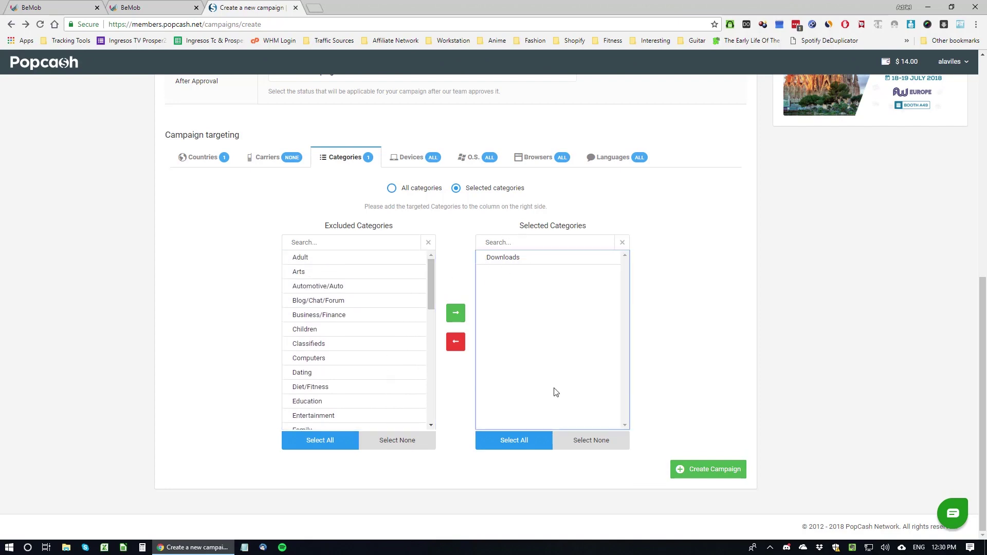
Restrict device targeting to Desktop, and switch operating system targeting to selected operating systems.
click(406, 158)
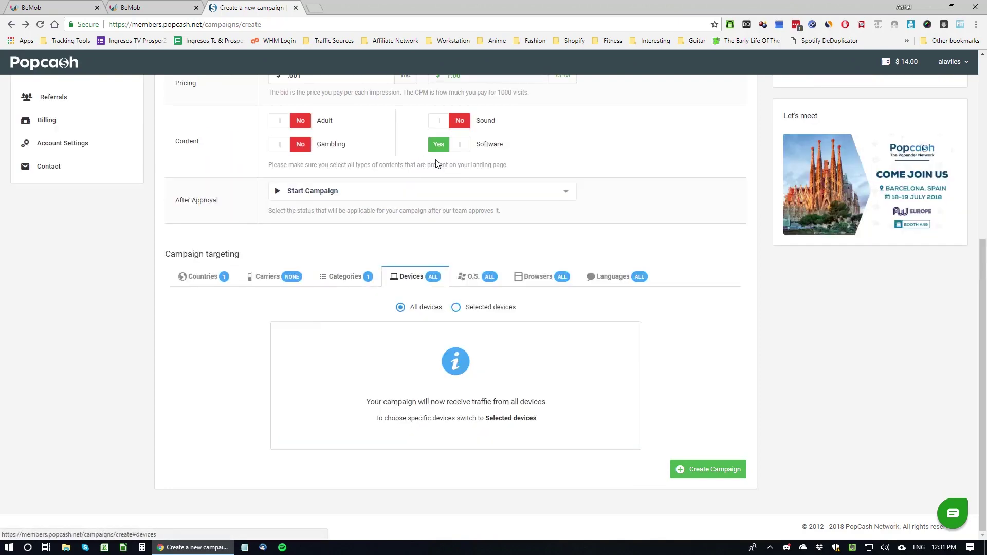
click(135, 7)
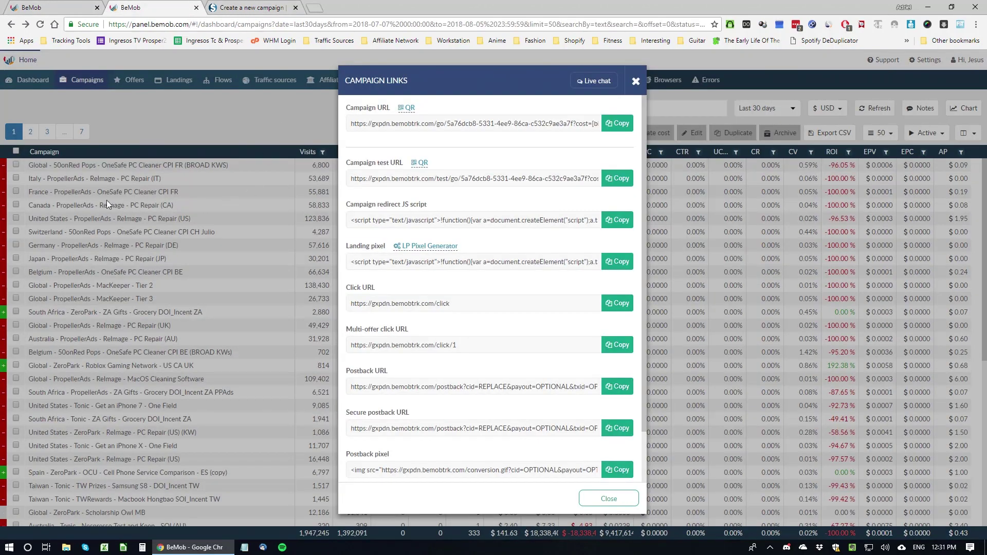
click(239, 8)
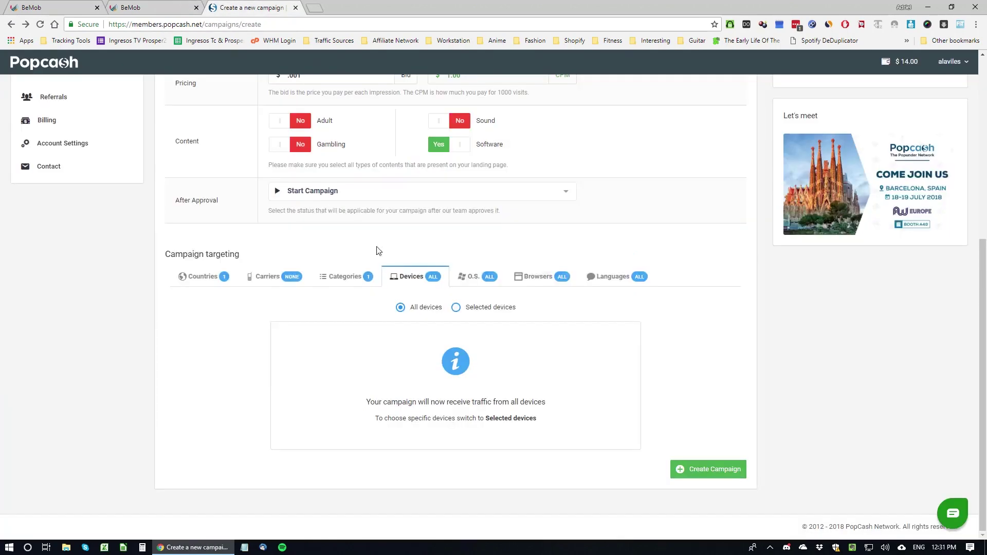
click(457, 308)
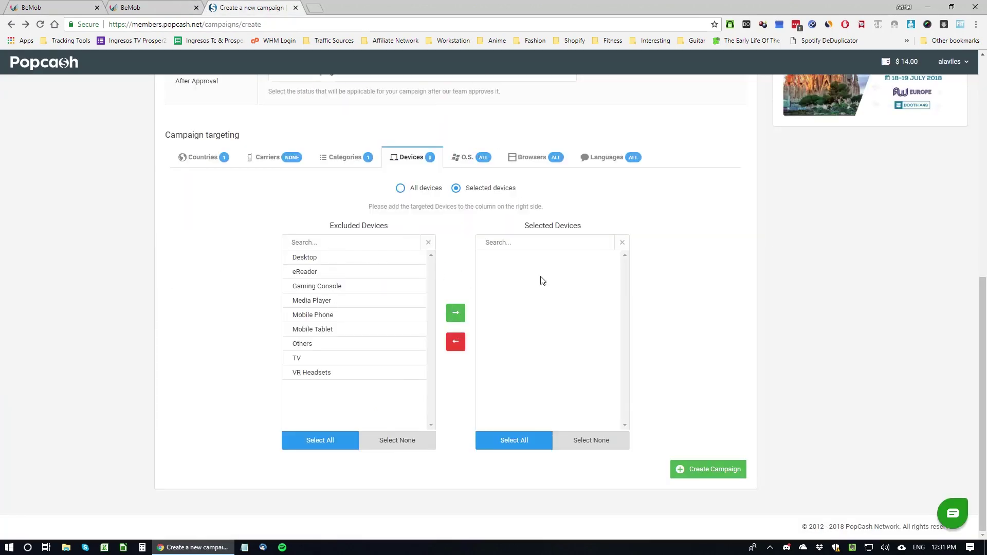
click(467, 158)
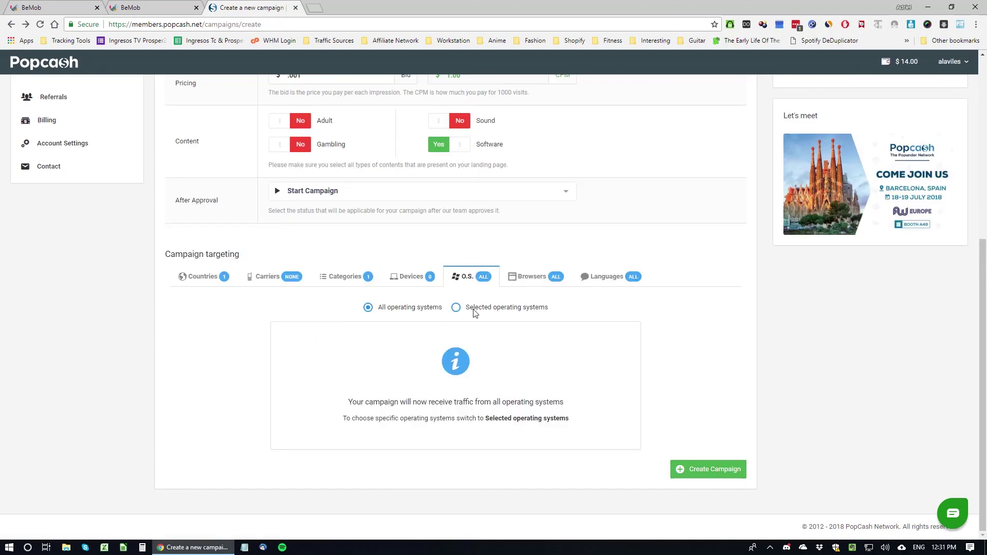
click(456, 188)
click(399, 159)
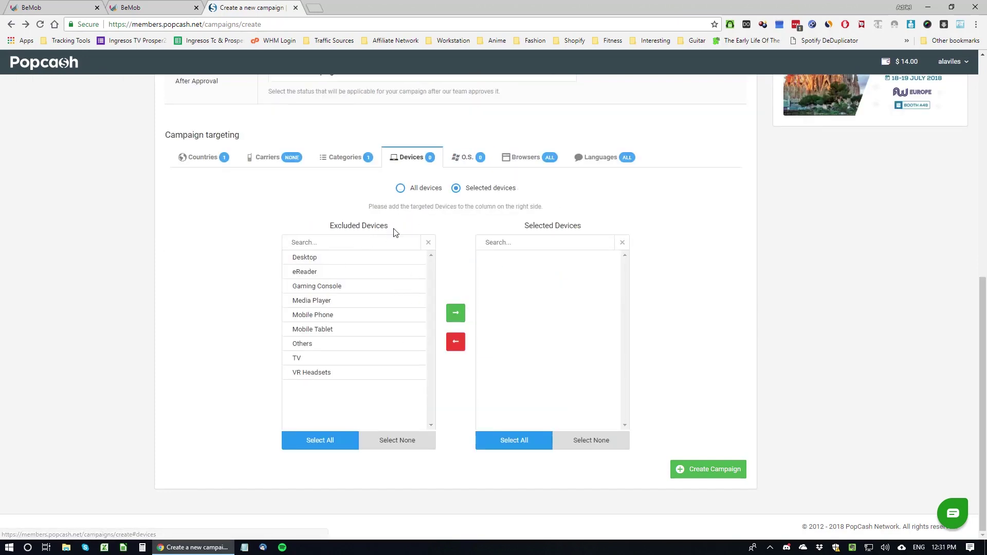
click(317, 261)
click(460, 318)
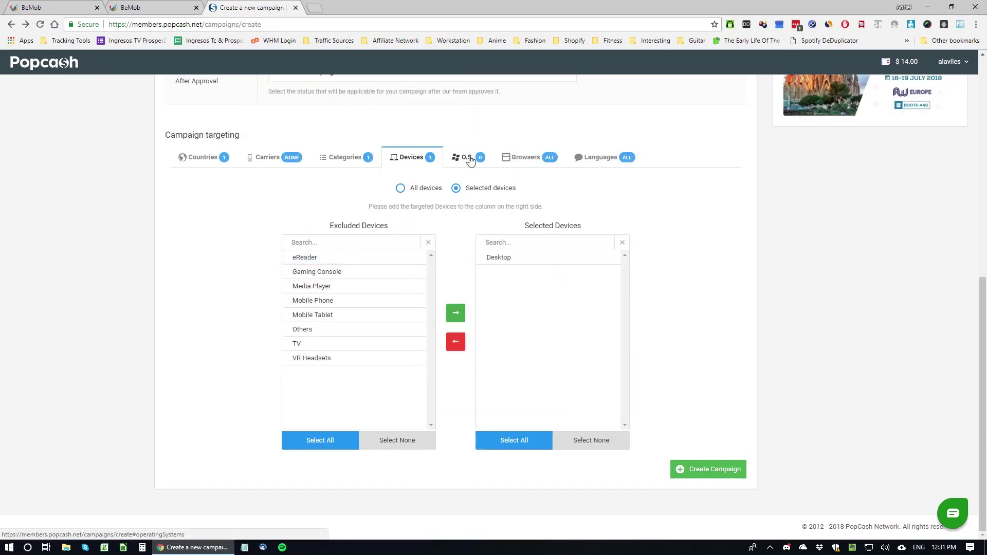
Find Windows among the excluded operating systems and add it to the selected ones.
click(468, 158)
click(334, 243)
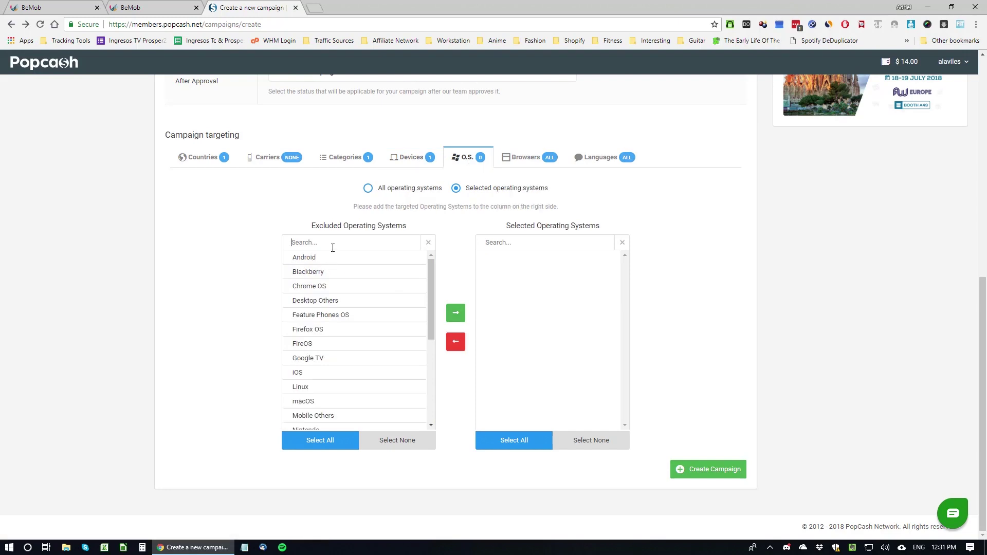
text(win)
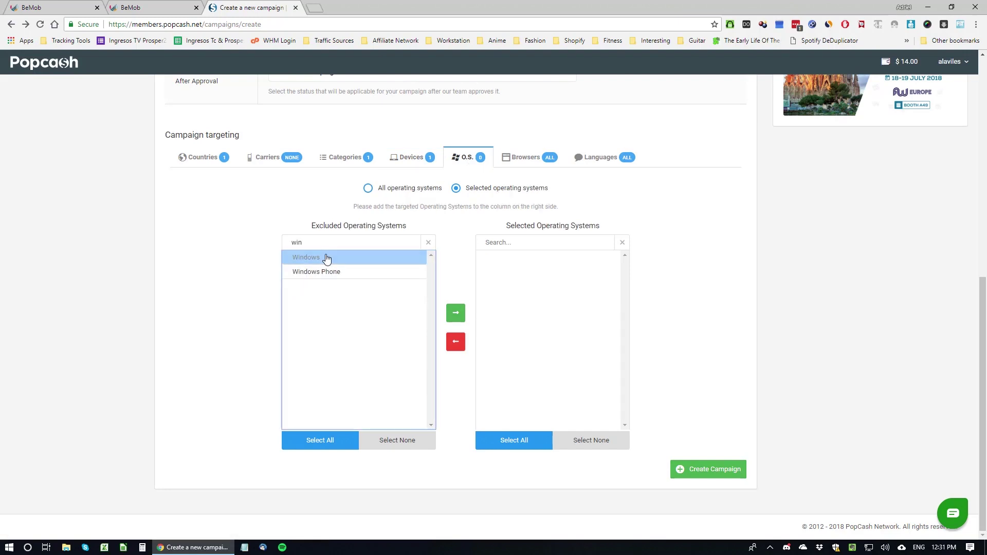
click(326, 258)
click(455, 315)
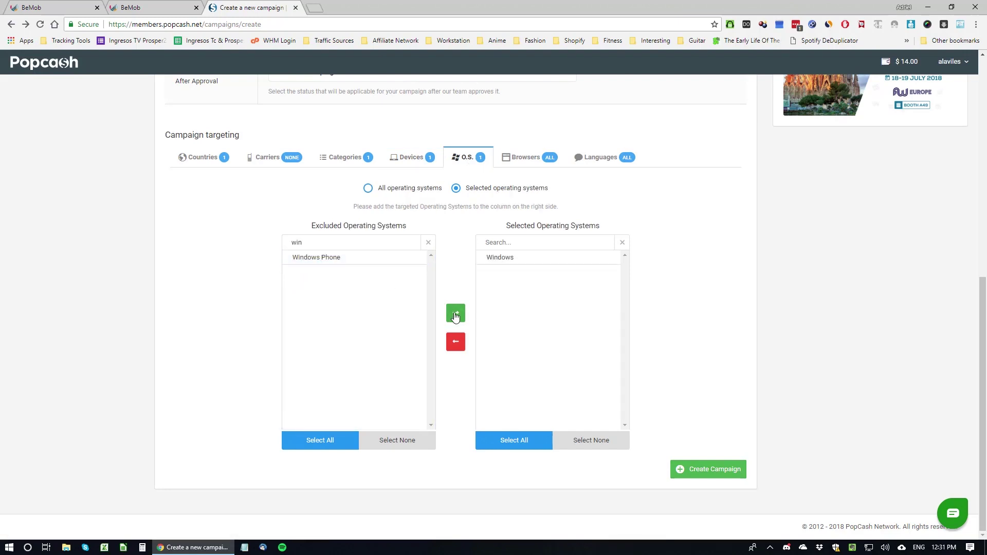
Review the browser, language and country targeting without changing any of it.
click(527, 162)
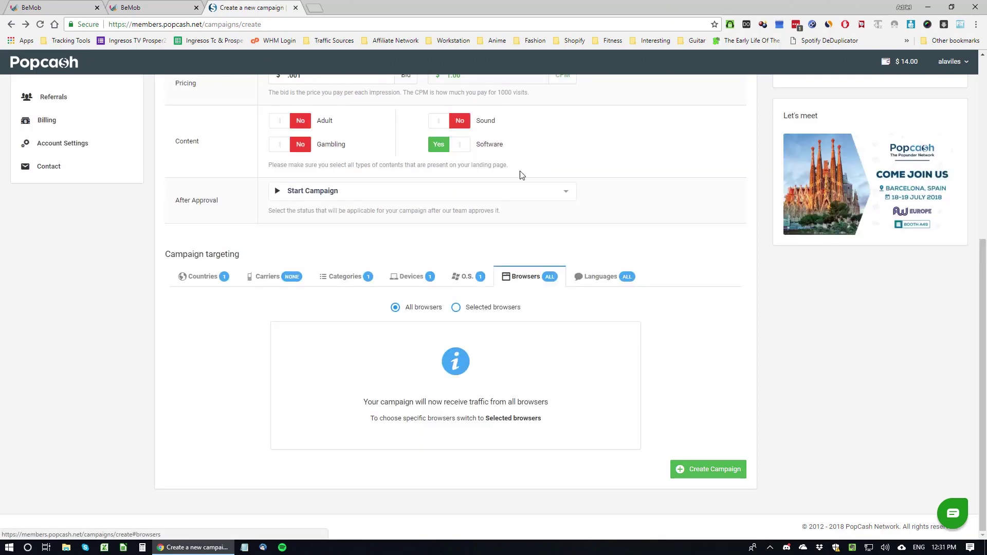
click(593, 277)
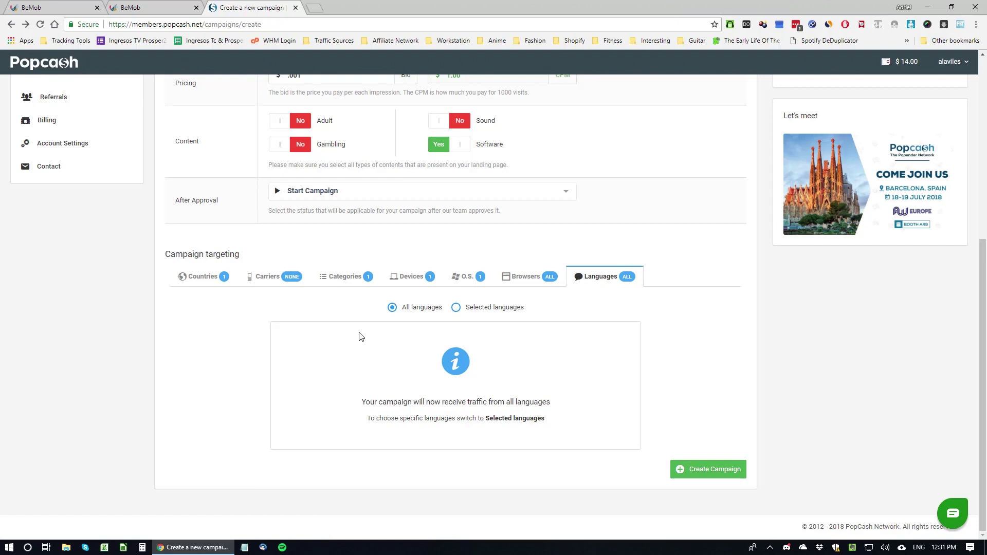
click(220, 277)
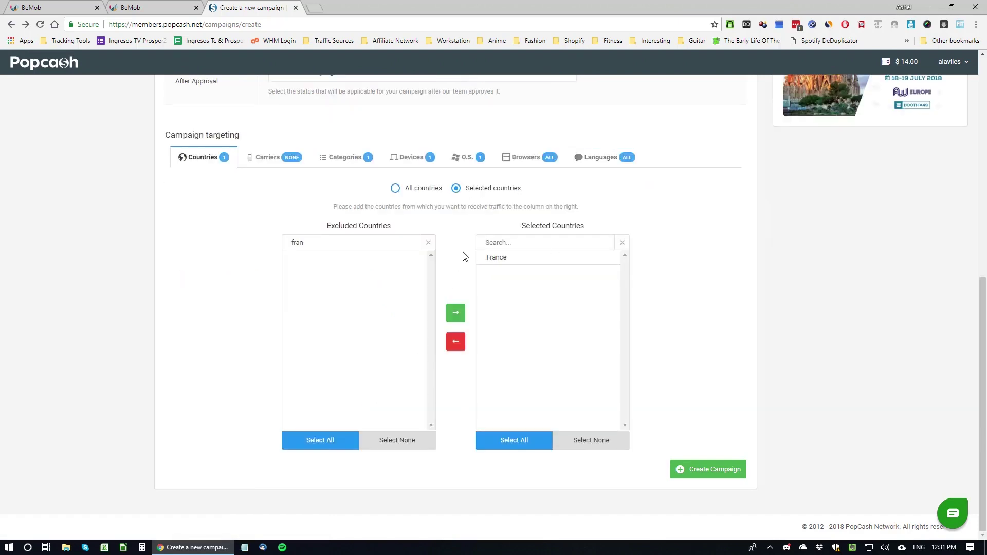
click(596, 162)
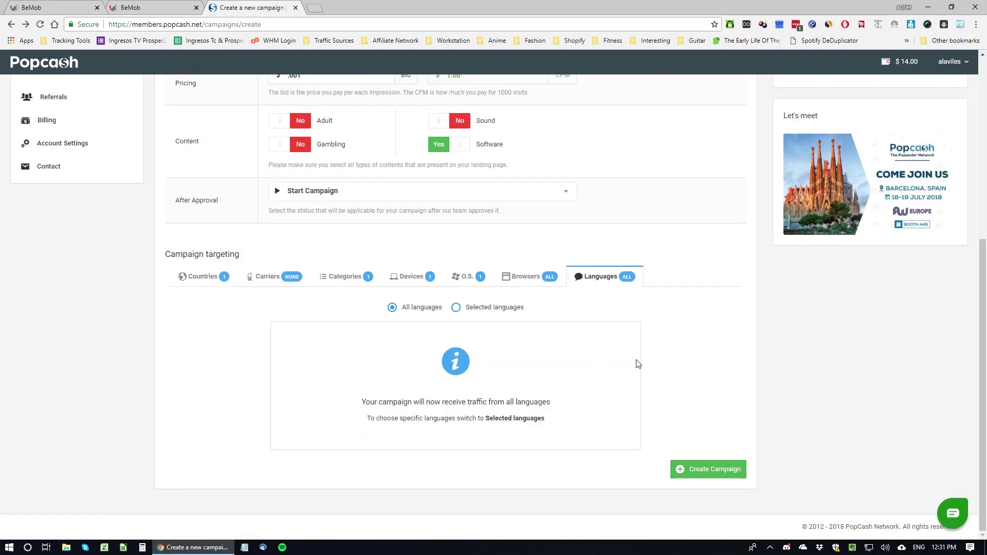
Try to create the campaign, and resubmit it with the overall budget set to $14.
click(709, 475)
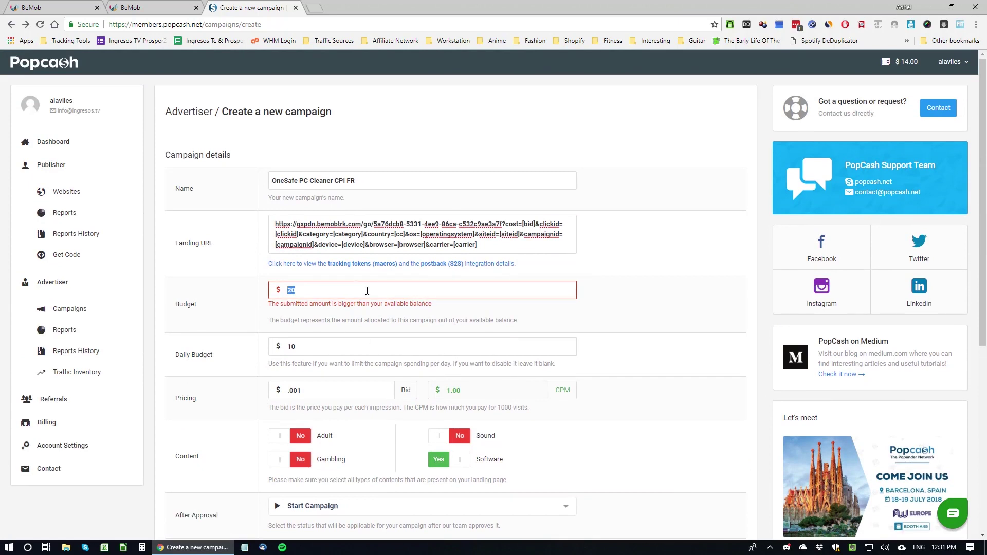
click(351, 290)
double_click(364, 286)
text(14)
scroll(646, 291, down, 6)
click(703, 469)
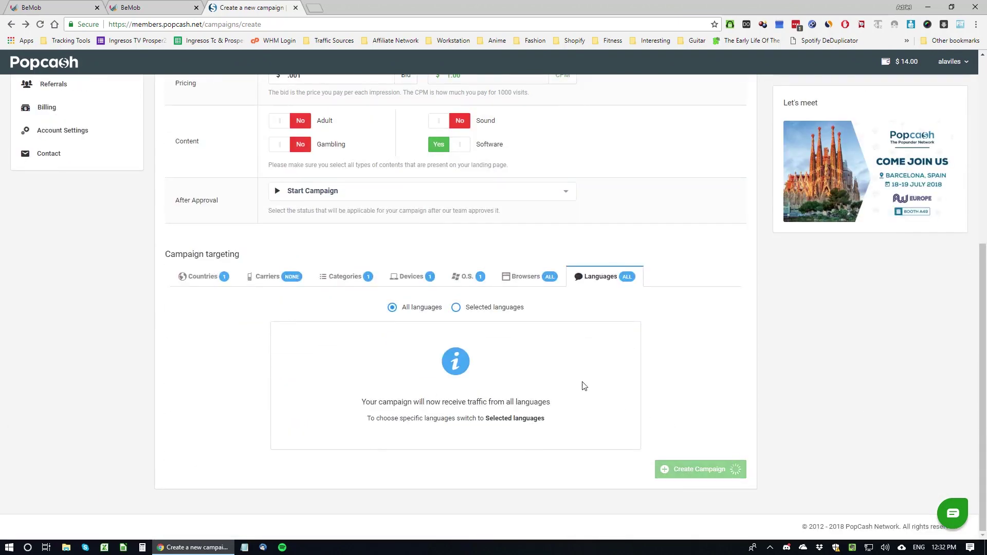